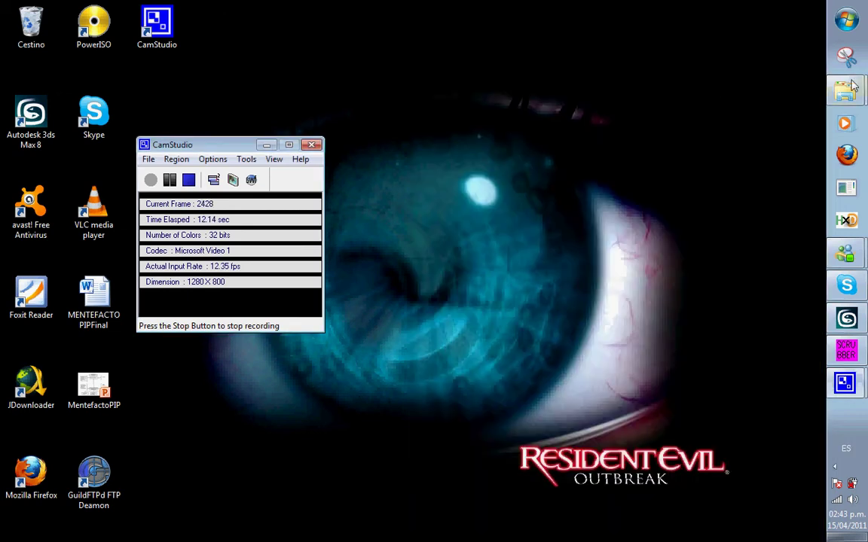
Minimise the screen recorder, bring up the Scrubber 1.4 folder and launch WIIScrubber.
{"action": "left_click", "coordinate": [266, 146]}
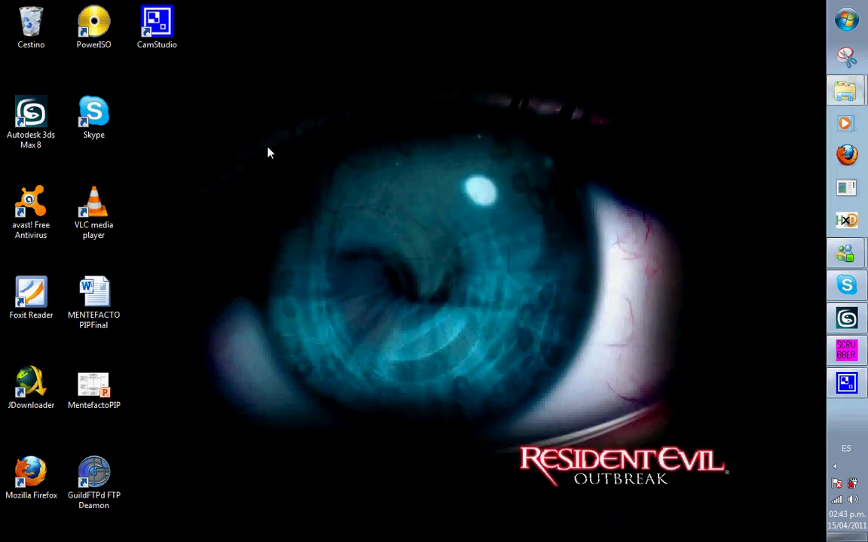
{"action": "left_click", "coordinate": [844, 92]}
{"action": "left_click", "coordinate": [764, 80]}
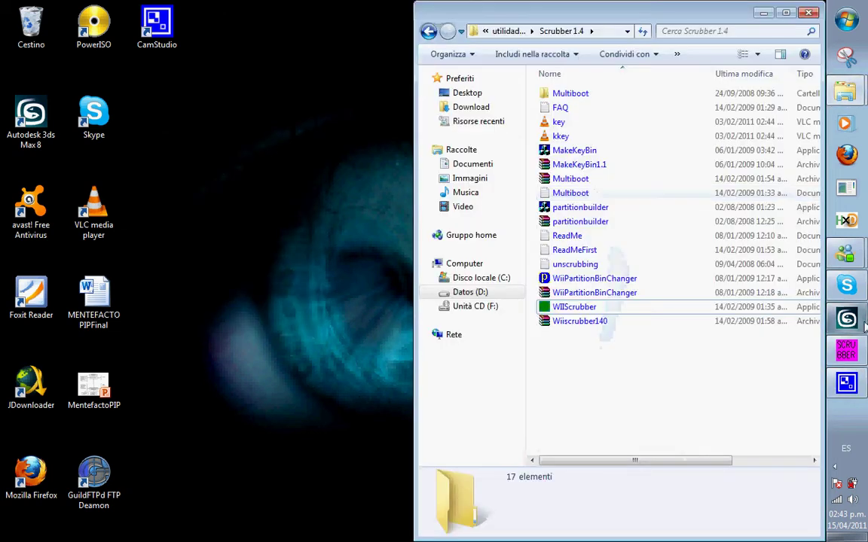
{"action": "left_click", "coordinate": [650, 309]}
{"action": "double_click", "coordinate": [650, 310]}
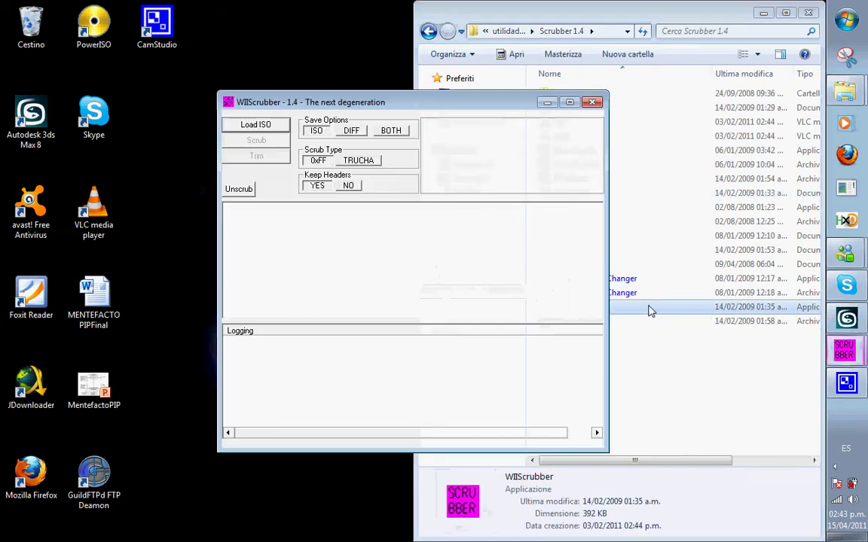
Load the RE4P08 ISO from the Remake folder on drive D.
{"action": "left_click", "coordinate": [265, 128]}
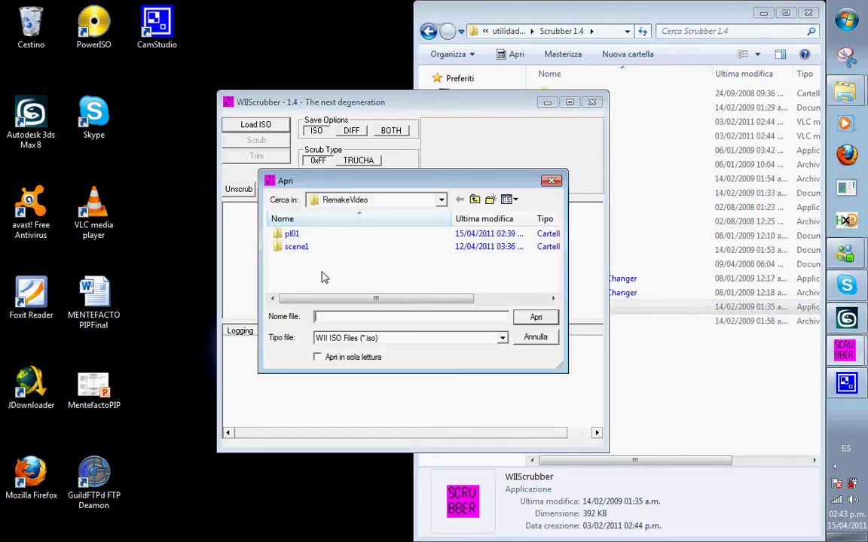
{"action": "left_click", "coordinate": [474, 198]}
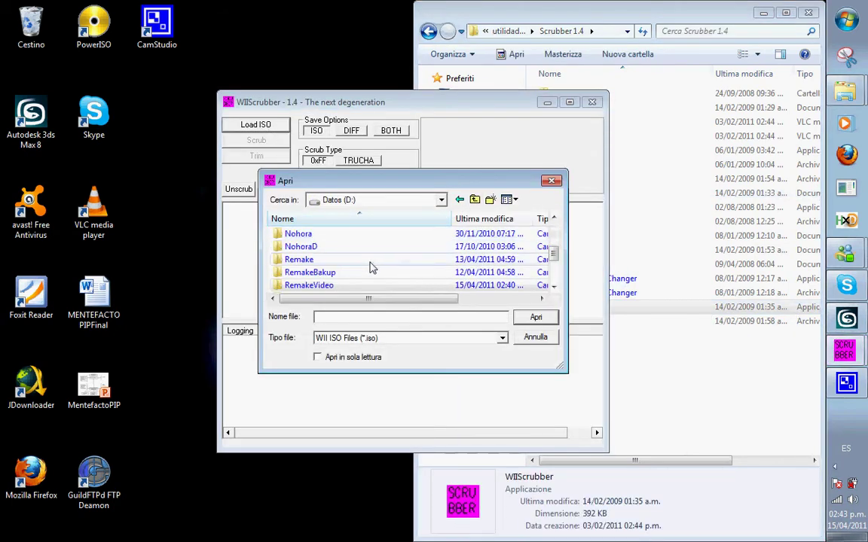
{"action": "double_click", "coordinate": [332, 260]}
{"action": "double_click", "coordinate": [317, 260]}
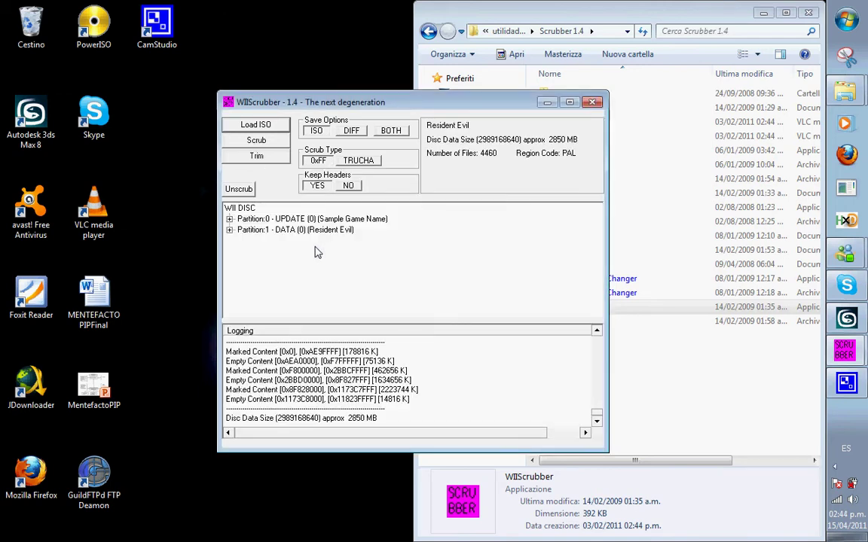
Expand the DATA partition and its em folder, and locate pl0b.dat.
{"action": "double_click", "coordinate": [316, 230]}
{"action": "scroll", "coordinate": [275, 276], "scroll_direction": "down", "scroll_amount": 3}
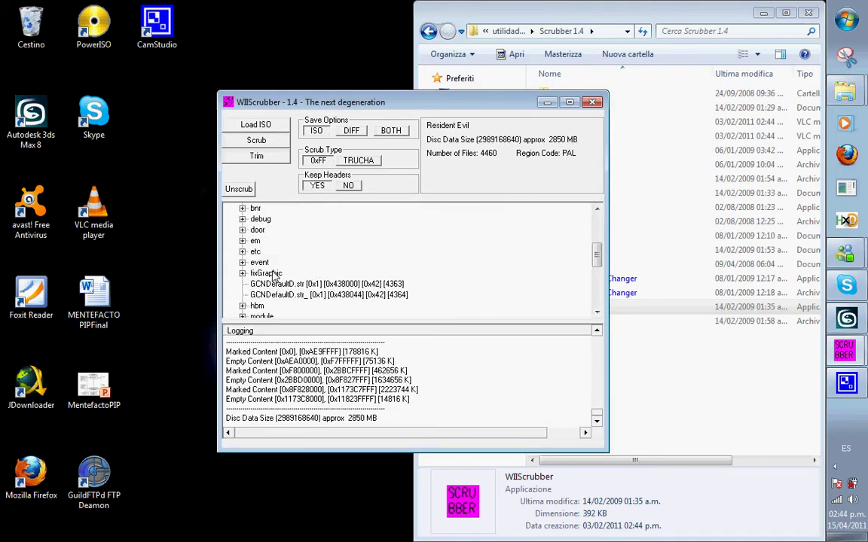
{"action": "left_click", "coordinate": [241, 241]}
{"action": "scroll", "coordinate": [256, 248], "scroll_direction": "down", "scroll_amount": 20}
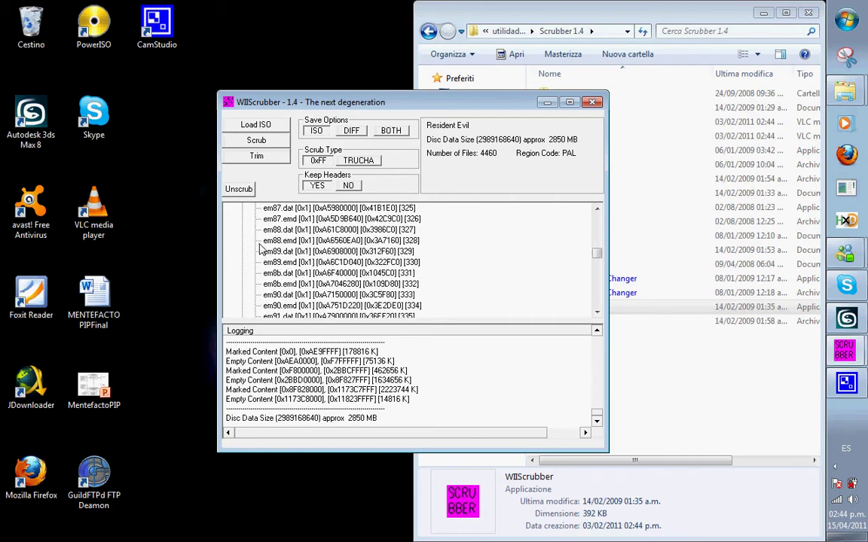
{"action": "scroll", "coordinate": [260, 248], "scroll_direction": "down", "scroll_amount": 10}
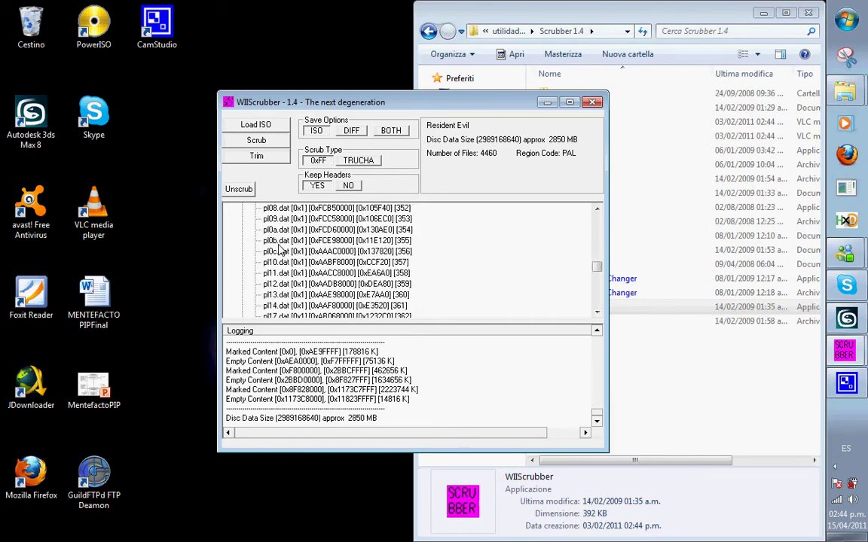
Extract pl0b.dat from the disc image into the RemakeVideo folder on drive D, keeping the name pl0b.
{"action": "right_click", "coordinate": [280, 245]}
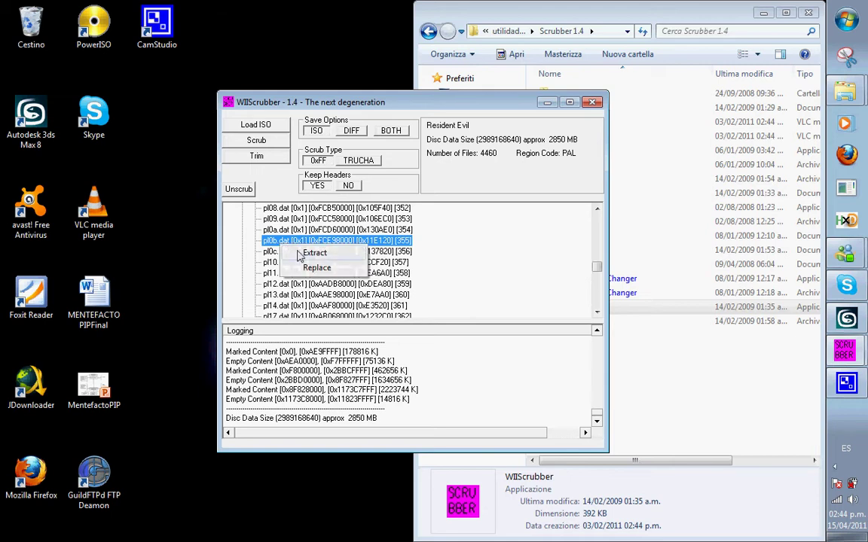
{"action": "left_click", "coordinate": [301, 251]}
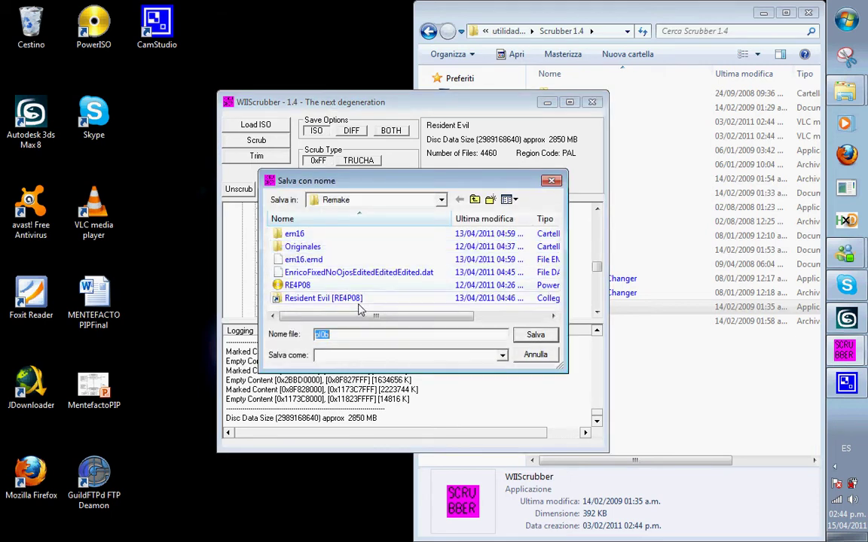
{"action": "left_click", "coordinate": [476, 200]}
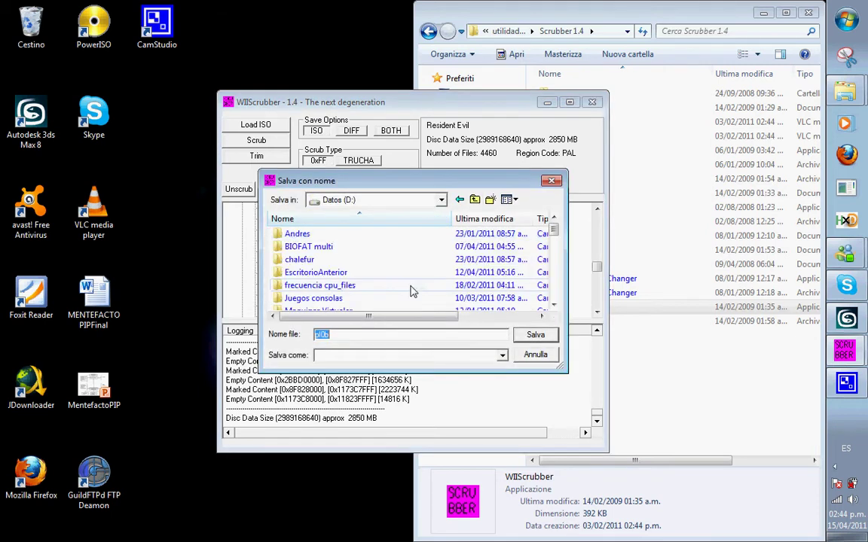
{"action": "scroll", "coordinate": [376, 279], "scroll_direction": "down", "scroll_amount": 5}
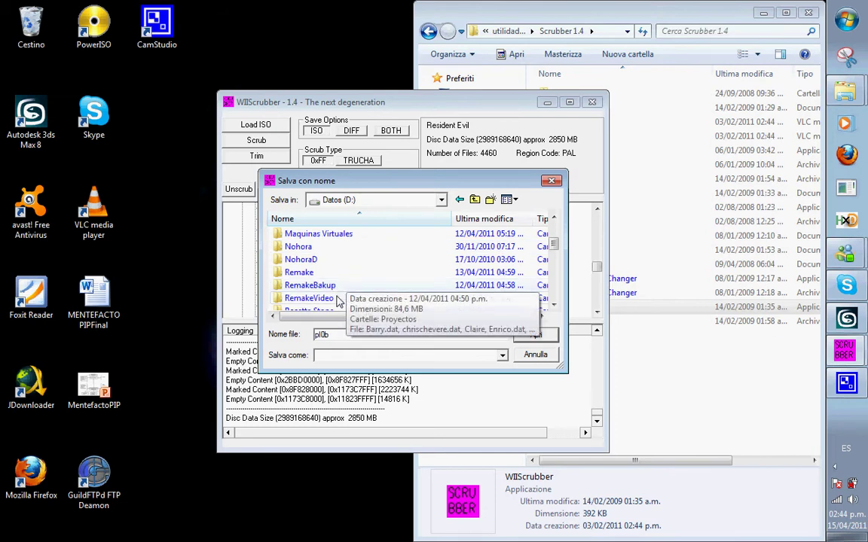
{"action": "double_click", "coordinate": [337, 299]}
{"action": "scroll", "coordinate": [354, 300], "scroll_direction": "down", "scroll_amount": 1}
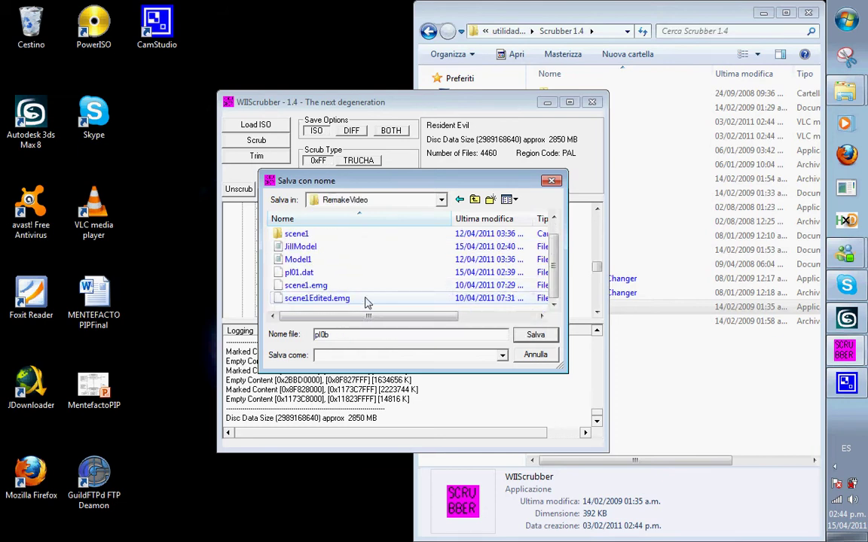
{"action": "left_click", "coordinate": [532, 336]}
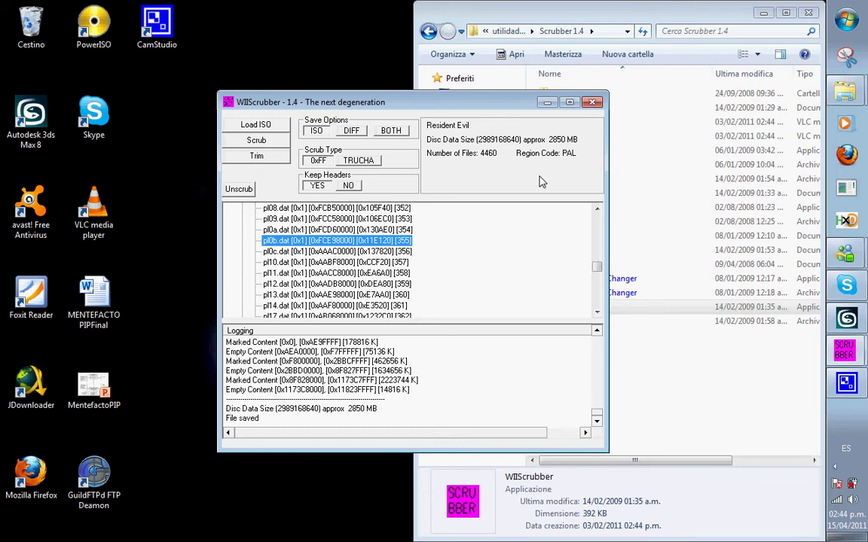
Minimise WIIScrubber and switch to REmake Tool v. 0.9.
{"action": "left_click", "coordinate": [548, 104]}
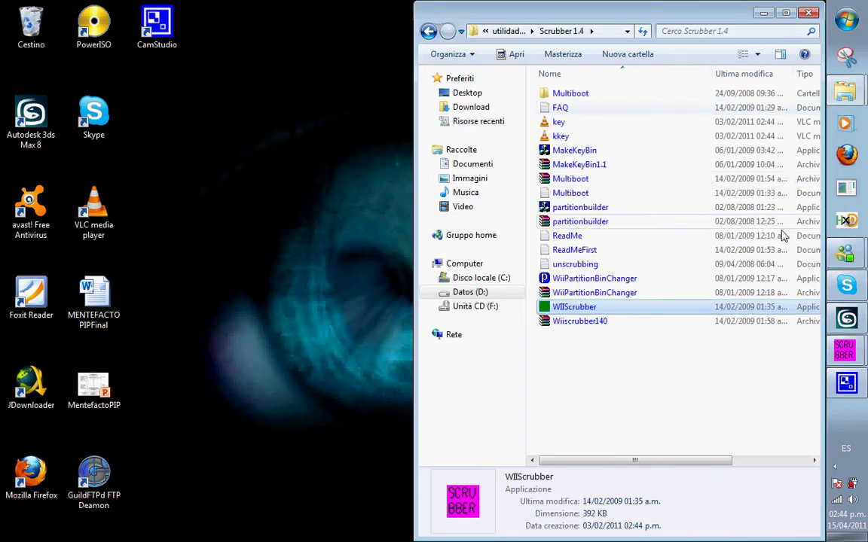
{"action": "mouse_move", "coordinate": [836, 98]}
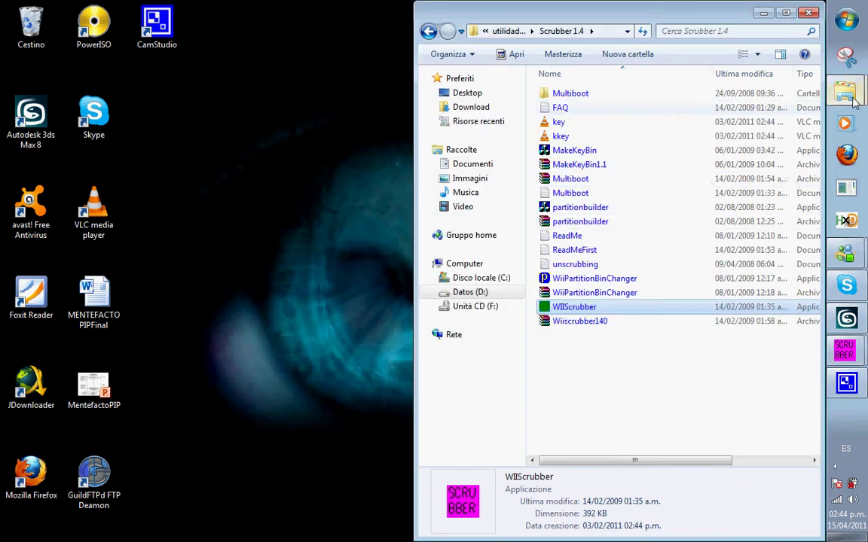
{"action": "left_click", "coordinate": [851, 14]}
{"action": "left_click", "coordinate": [789, 225]}
{"action": "left_click", "coordinate": [777, 98]}
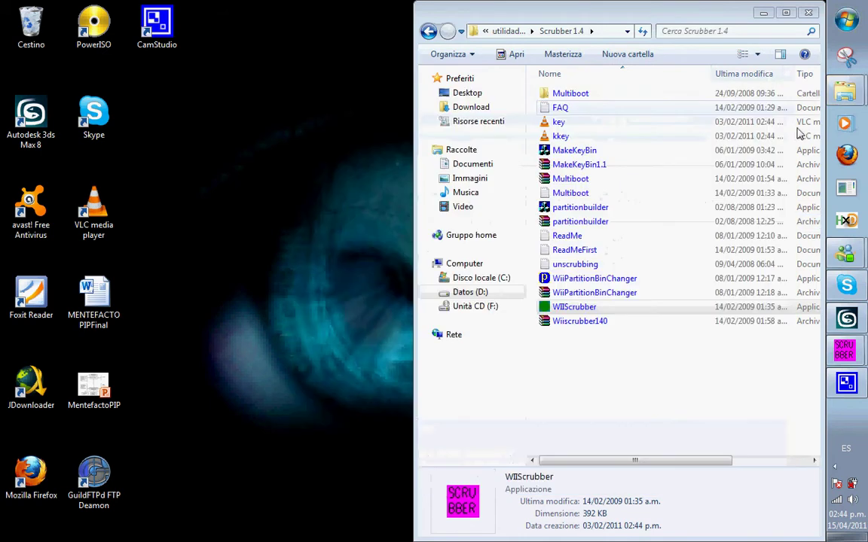
{"action": "left_click", "coordinate": [856, 196]}
{"action": "left_click_drag", "start_coordinate": [212, 44], "coordinate": [292, 91]}
Open the extracted pl0b.dat file and let its textures and models be unpacked.
{"action": "left_click", "coordinate": [138, 104]}
{"action": "mouse_move", "coordinate": [160, 119]}
{"action": "left_click", "coordinate": [228, 124]}
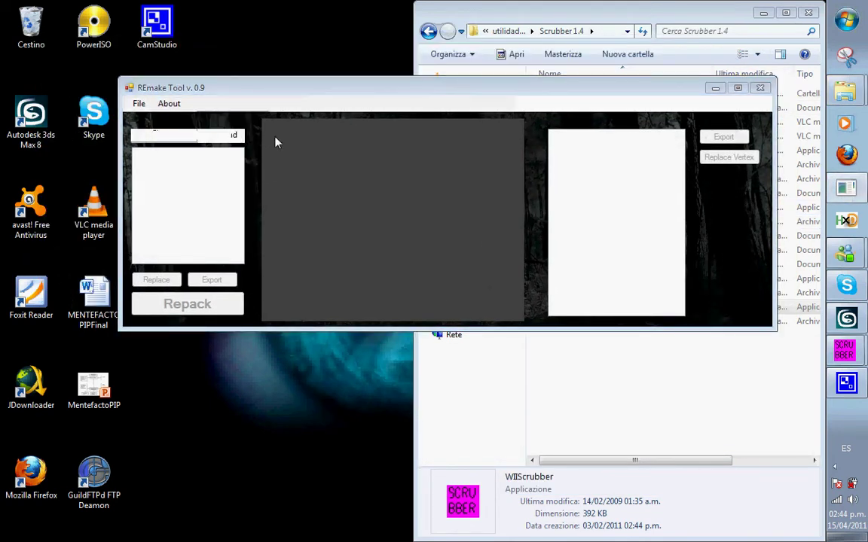
{"action": "double_click", "coordinate": [285, 218]}
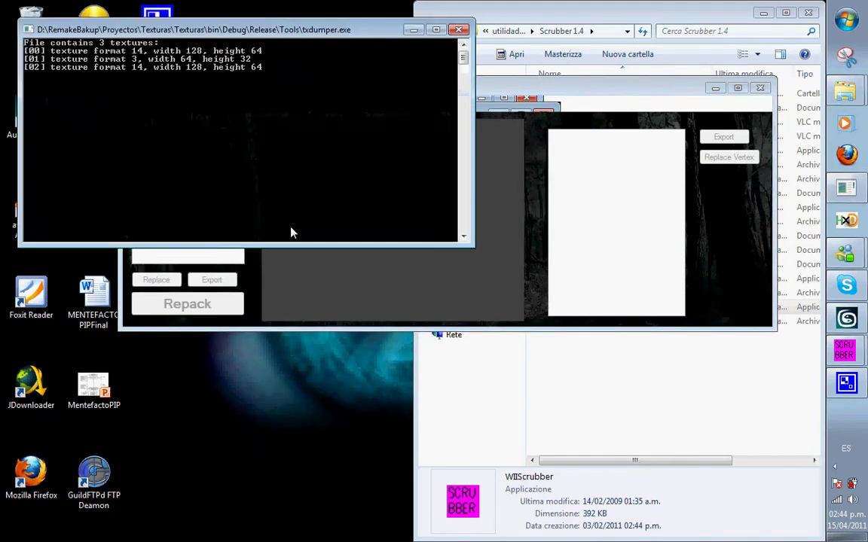
{"action": "left_click", "coordinate": [416, 317]}
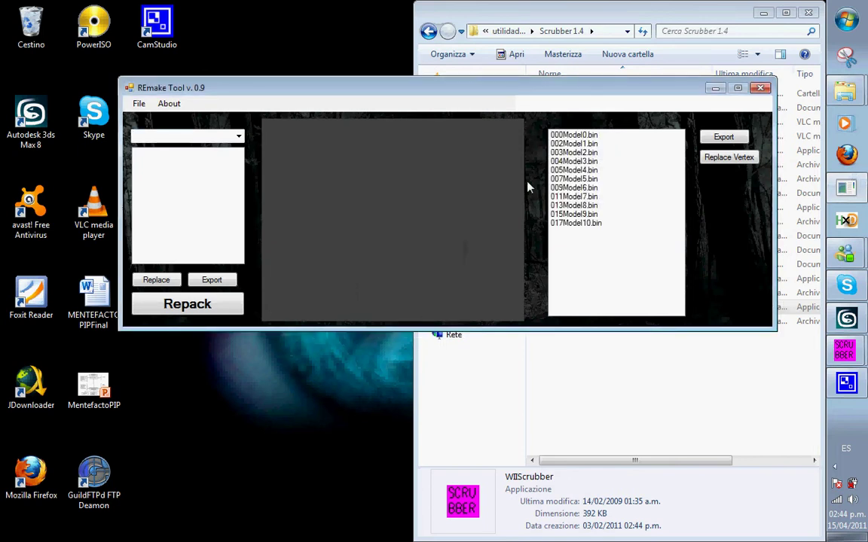
Browse the model list, then export 000Model0.bin as a Wavefront obj named ResidentEvil3 in the RemakeVideo folder.
{"action": "left_click", "coordinate": [571, 134]}
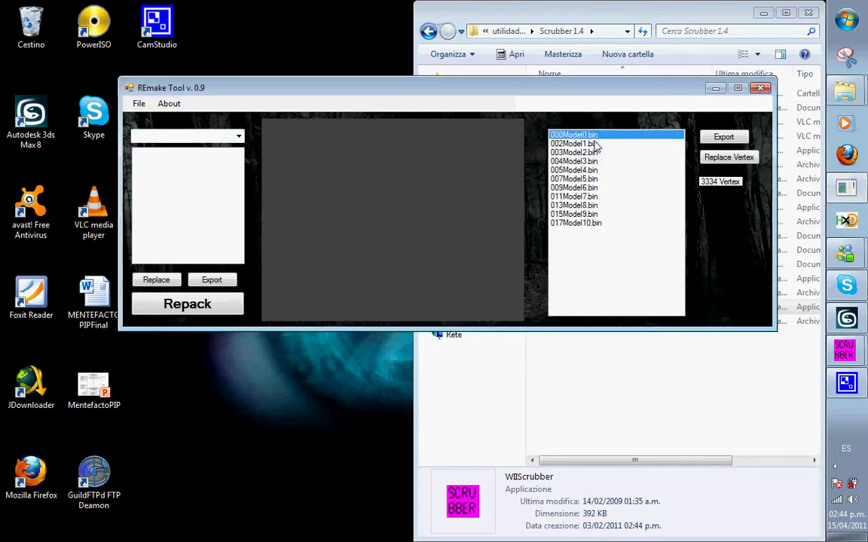
{"action": "left_click_drag", "start_coordinate": [595, 145], "coordinate": [607, 223]}
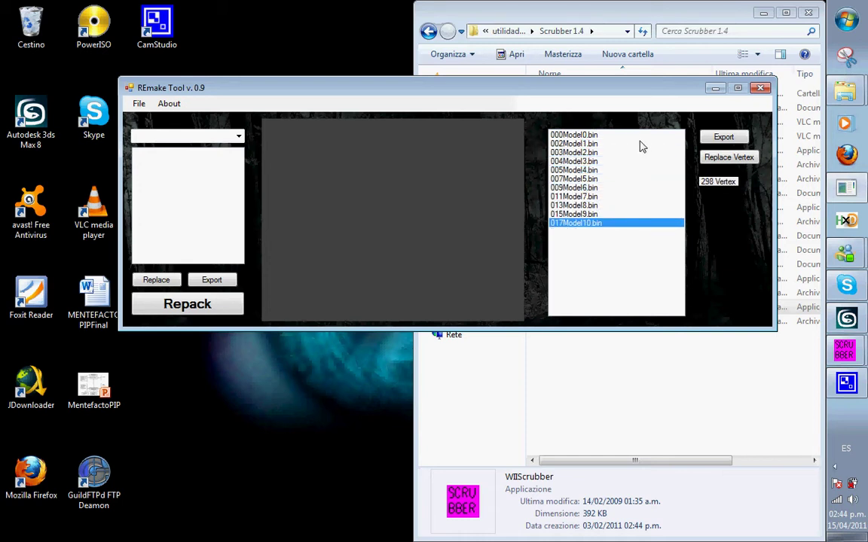
{"action": "left_click", "coordinate": [639, 137]}
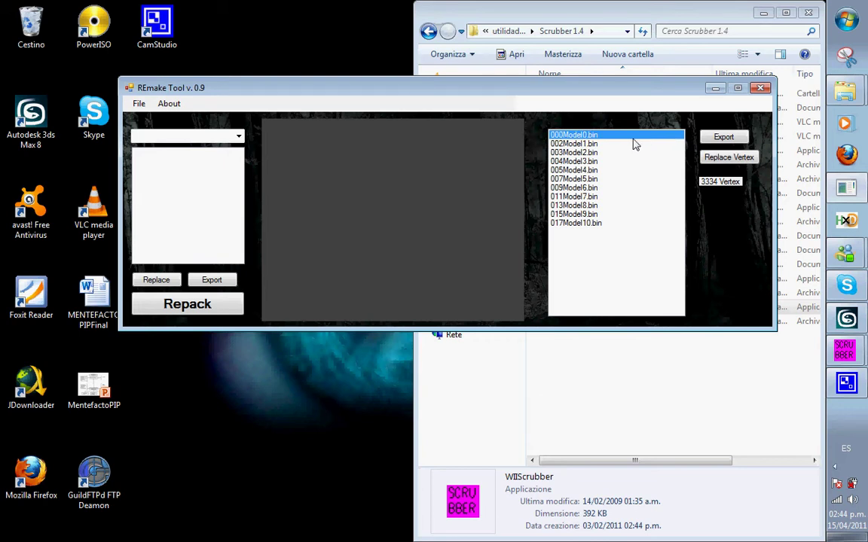
{"action": "left_click", "coordinate": [723, 137]}
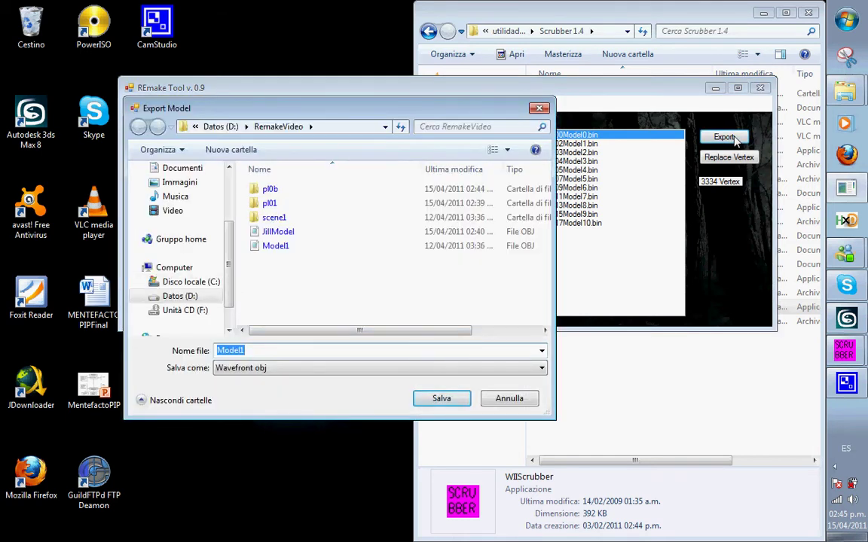
{"action": "type", "text": "ResidentEvil3"}
{"action": "key", "text": "Return"}
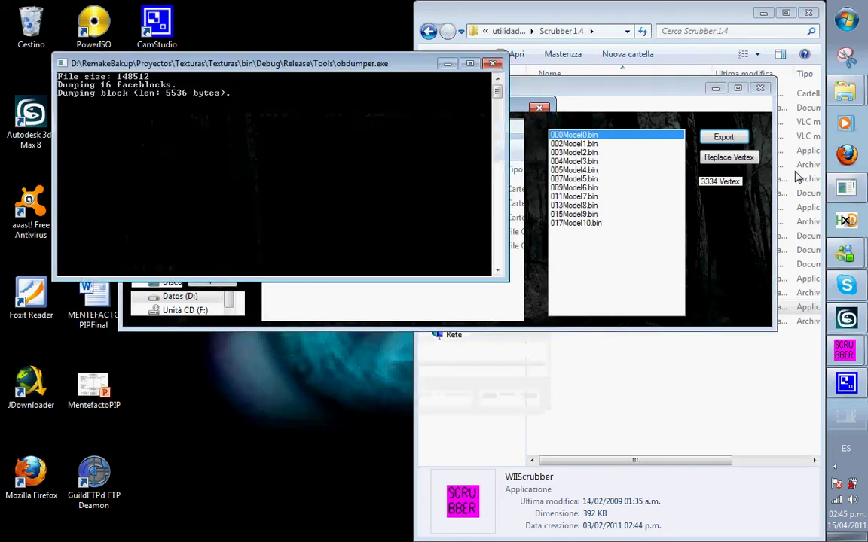
{"action": "left_click", "coordinate": [478, 319]}
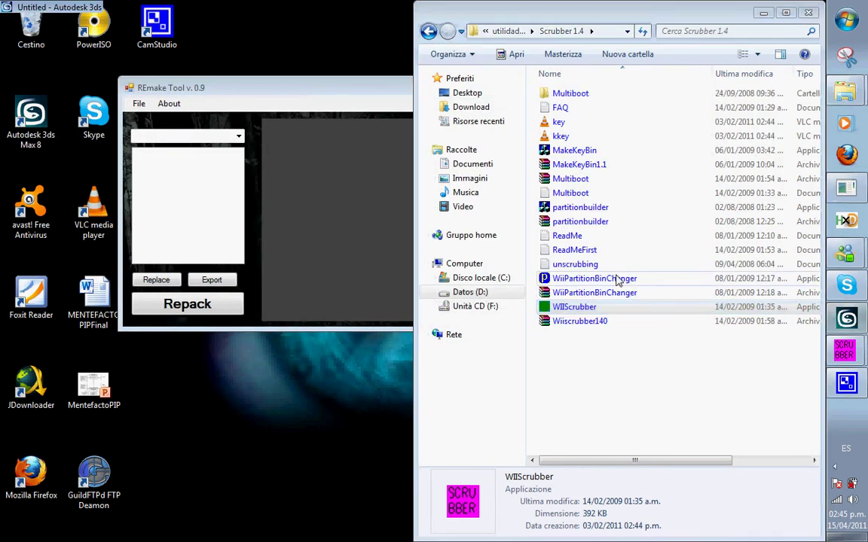
Switch to Autodesk 3ds Max and choose the ResidentEvil3 OBJ file from RemakeVideo for import.
{"action": "left_click", "coordinate": [846, 319]}
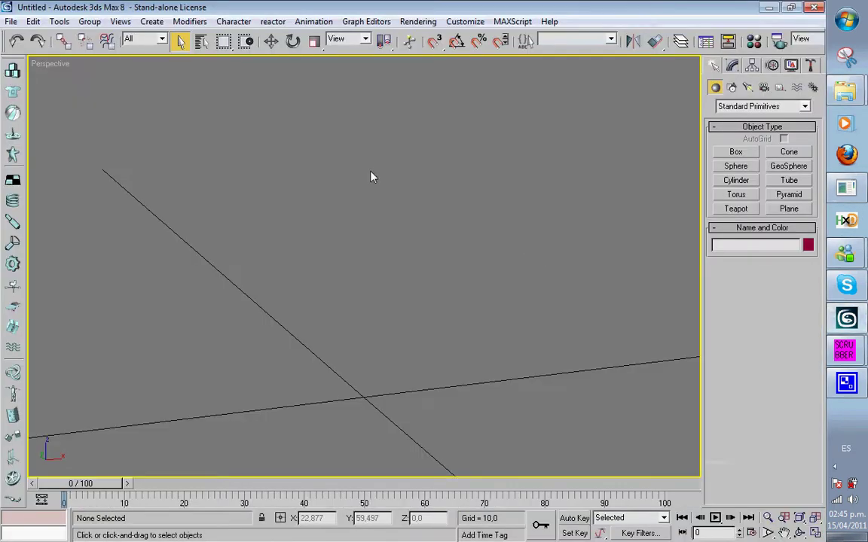
{"action": "left_click", "coordinate": [11, 21]}
{"action": "left_click", "coordinate": [74, 305]}
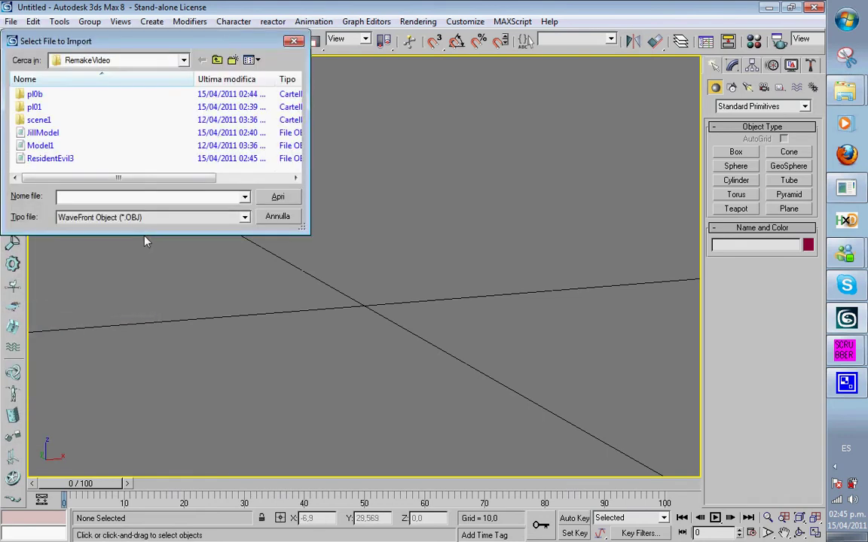
{"action": "left_click", "coordinate": [52, 159]}
{"action": "double_click", "coordinate": [54, 162]}
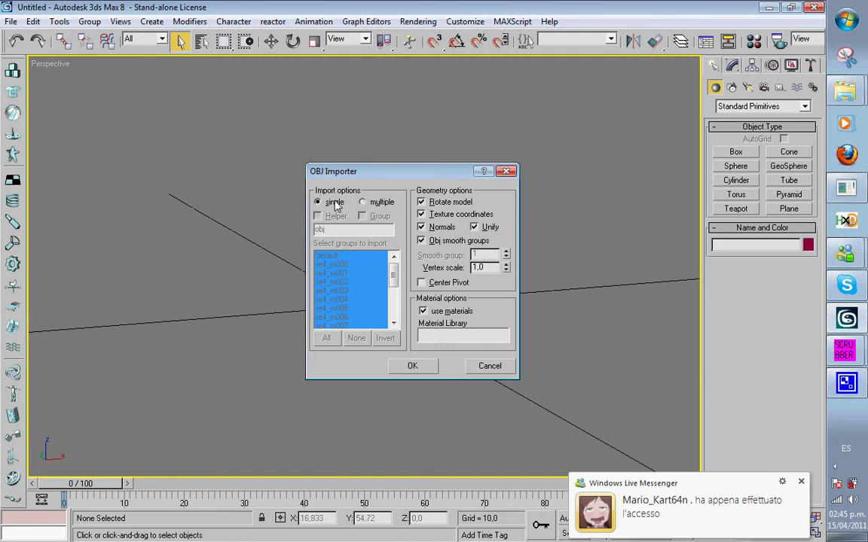
Import the OBJ with the single import option and close the import statistics.
{"action": "left_click", "coordinate": [381, 203]}
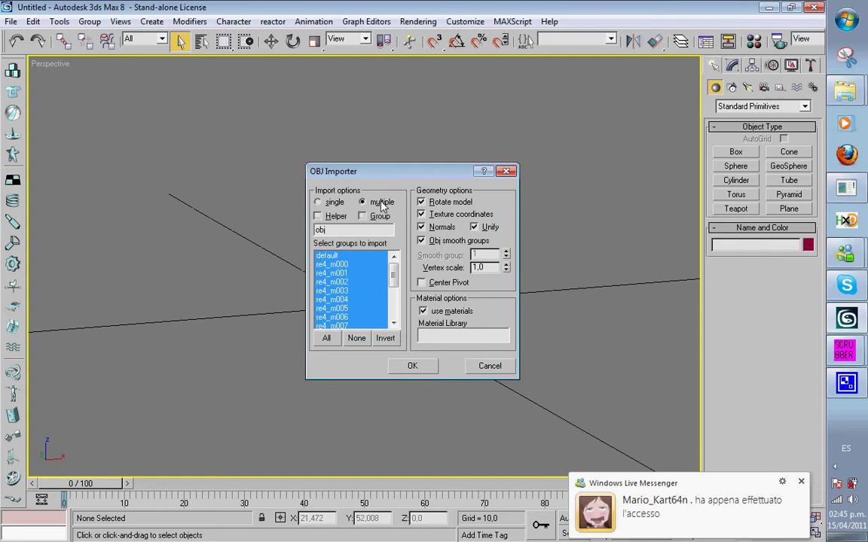
{"action": "left_click", "coordinate": [340, 203]}
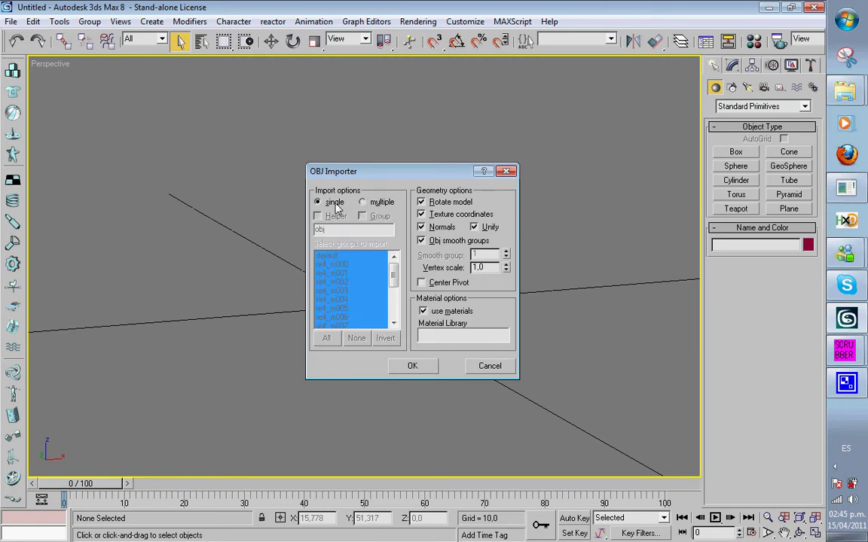
{"action": "left_click", "coordinate": [412, 367]}
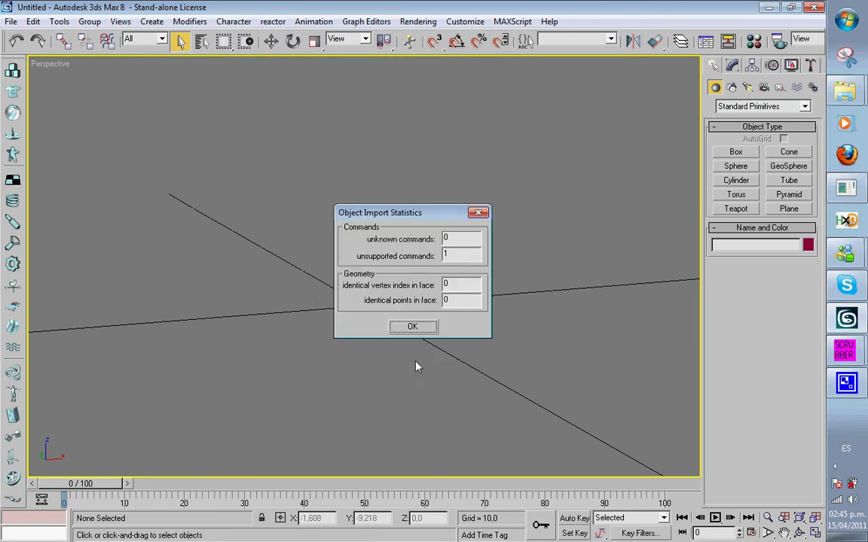
{"action": "left_click", "coordinate": [413, 326]}
Select the imported body mesh and show its Editable Mesh parameters.
{"action": "left_click", "coordinate": [456, 279]}
{"action": "middle_click_drag", "start_coordinate": [456, 273], "coordinate": [410, 261], "text": "alt"}
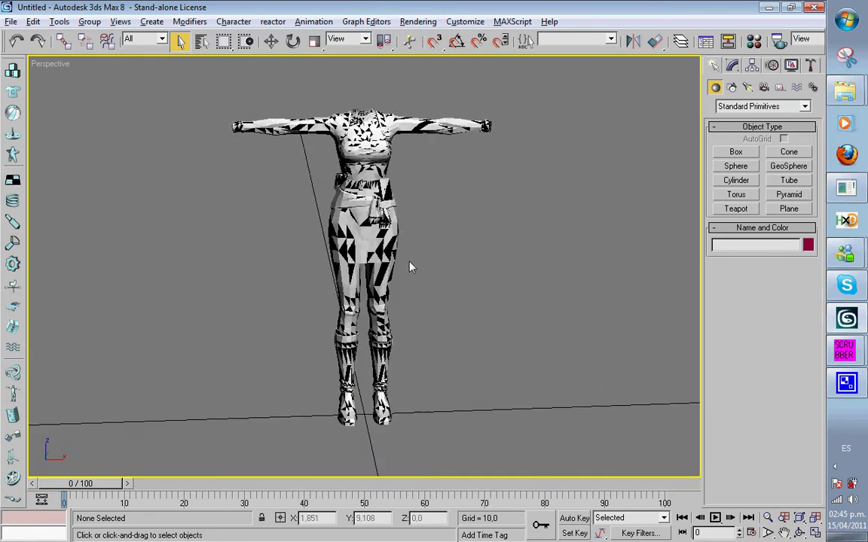
{"action": "left_click", "coordinate": [359, 239]}
{"action": "left_click", "coordinate": [736, 66]}
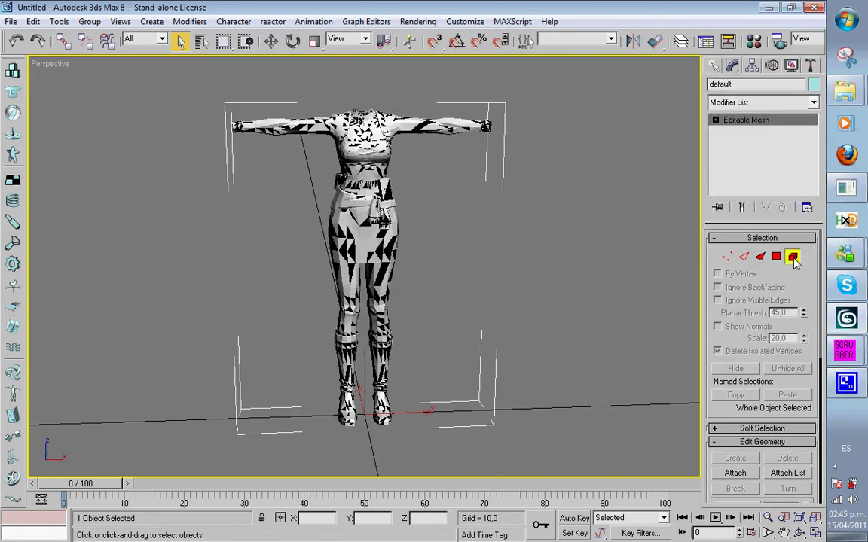
Switch the body mesh to element selection and select the hanging sash end at the front of the waist.
{"action": "left_click", "coordinate": [793, 258]}
{"action": "middle_click_drag", "start_coordinate": [560, 269], "coordinate": [509, 240], "text": "alt"}
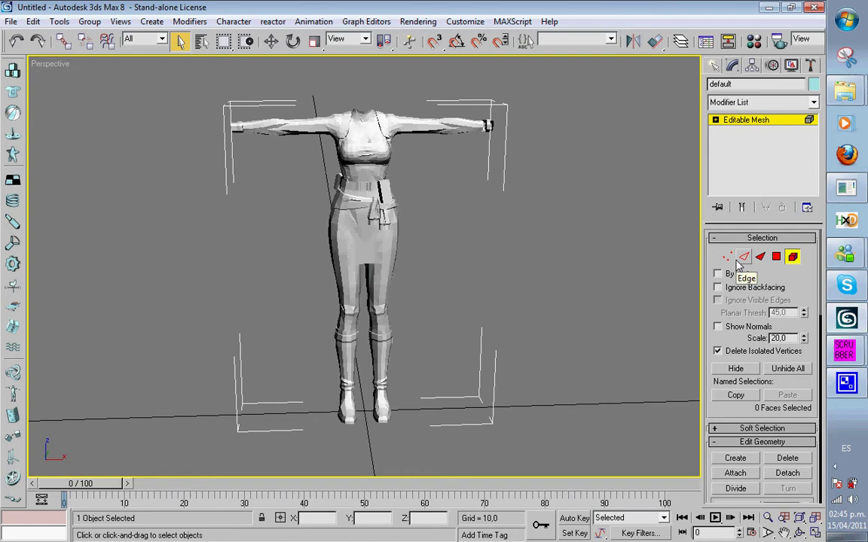
{"action": "middle_click_drag", "start_coordinate": [363, 222], "coordinate": [387, 235]}
{"action": "key", "text": "super"}
{"action": "key", "text": "super"}
{"action": "middle_click_drag", "start_coordinate": [285, 243], "coordinate": [423, 208], "text": "alt"}
{"action": "left_click", "coordinate": [346, 217]}
{"action": "middle_click_drag", "start_coordinate": [347, 217], "coordinate": [416, 213], "text": "alt"}
{"action": "key", "text": "Delete"}
{"action": "left_click", "coordinate": [400, 210]}
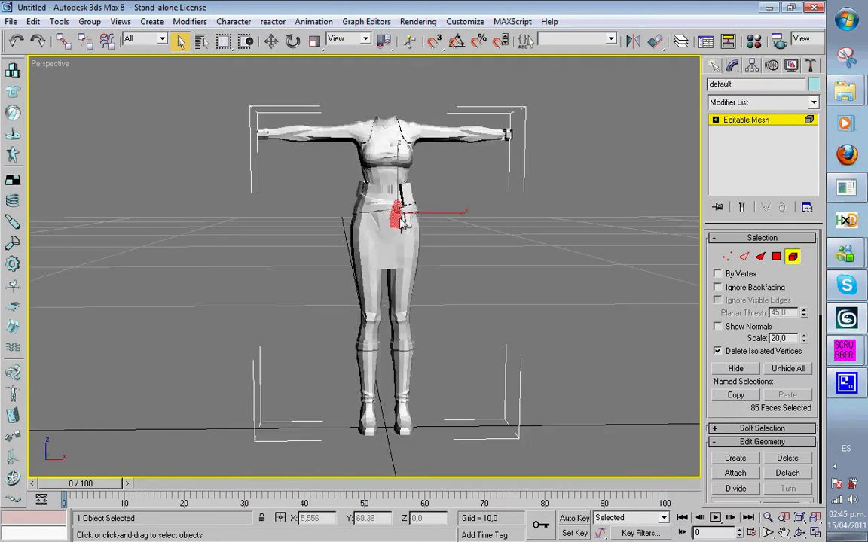
Add the second sash end, the hip sash and the belt with its front pieces to the element selection.
{"action": "left_click", "coordinate": [406, 221]}
{"action": "left_click", "coordinate": [398, 213], "text": "ctrl"}
{"action": "left_click", "coordinate": [411, 205], "text": "ctrl"}
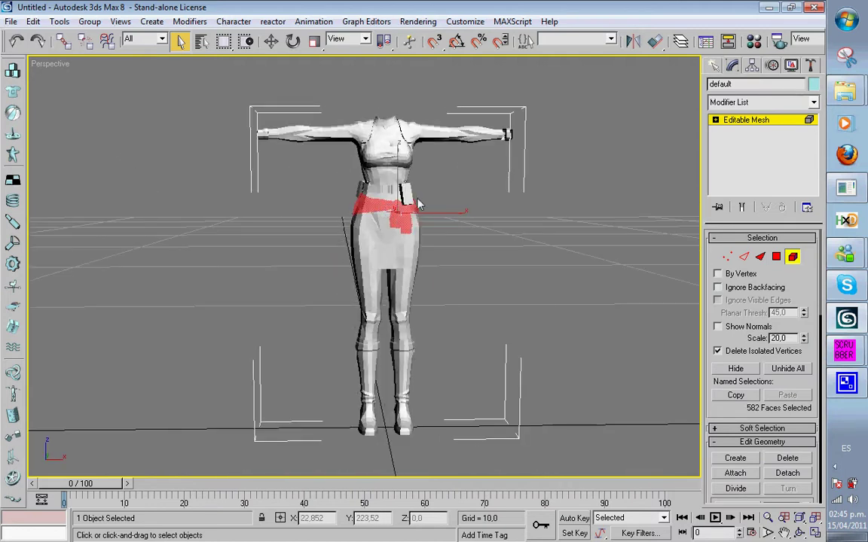
{"action": "left_click", "coordinate": [360, 194], "text": "ctrl"}
{"action": "left_click", "coordinate": [362, 189], "text": "ctrl"}
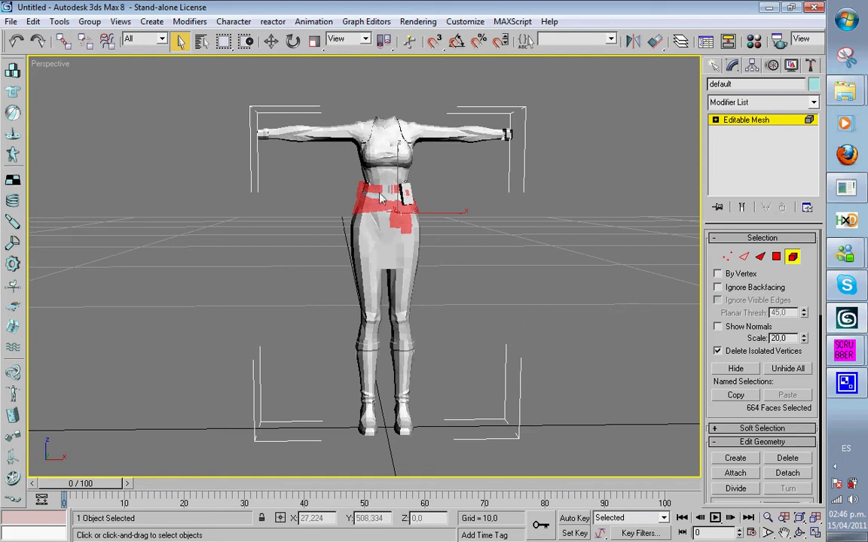
Adjust the selection from behind, deselecting the hip sash and adding small strap pieces of the rear belt pouch.
{"action": "middle_click_drag", "start_coordinate": [382, 196], "coordinate": [483, 211], "text": "alt"}
{"action": "scroll", "coordinate": [483, 211], "scroll_direction": "up", "scroll_amount": 4}
{"action": "middle_click_drag", "start_coordinate": [377, 211], "coordinate": [409, 190], "text": "alt"}
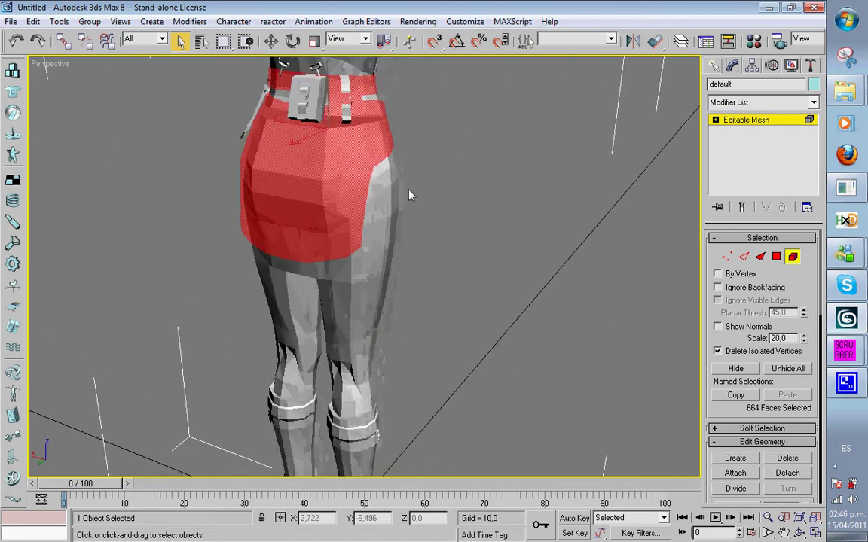
{"action": "left_click", "coordinate": [312, 86], "text": "alt"}
{"action": "middle_click_drag", "start_coordinate": [318, 142], "coordinate": [345, 167], "text": "alt"}
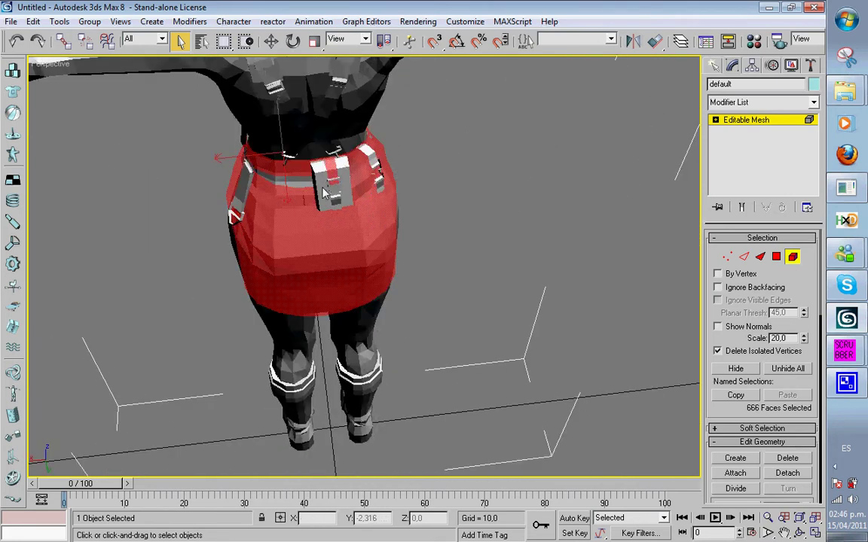
{"action": "left_click", "coordinate": [338, 203], "text": "alt"}
{"action": "left_click", "coordinate": [336, 200], "text": "ctrl"}
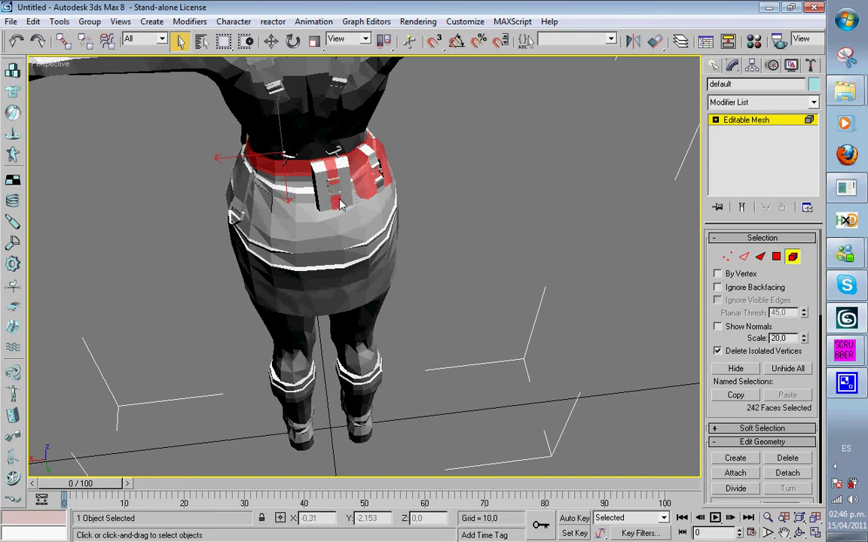
Add the remaining pieces of the rear belt pouch and the pouch beside it to the selection.
{"action": "left_click", "coordinate": [334, 192], "text": "ctrl"}
{"action": "left_click", "coordinate": [332, 190], "text": "ctrl"}
{"action": "left_click", "coordinate": [326, 189], "text": "ctrl"}
{"action": "left_click", "coordinate": [332, 189], "text": "ctrl"}
{"action": "left_click", "coordinate": [333, 193], "text": "ctrl"}
{"action": "left_click", "coordinate": [322, 193], "text": "ctrl"}
{"action": "left_click", "coordinate": [369, 153], "text": "ctrl"}
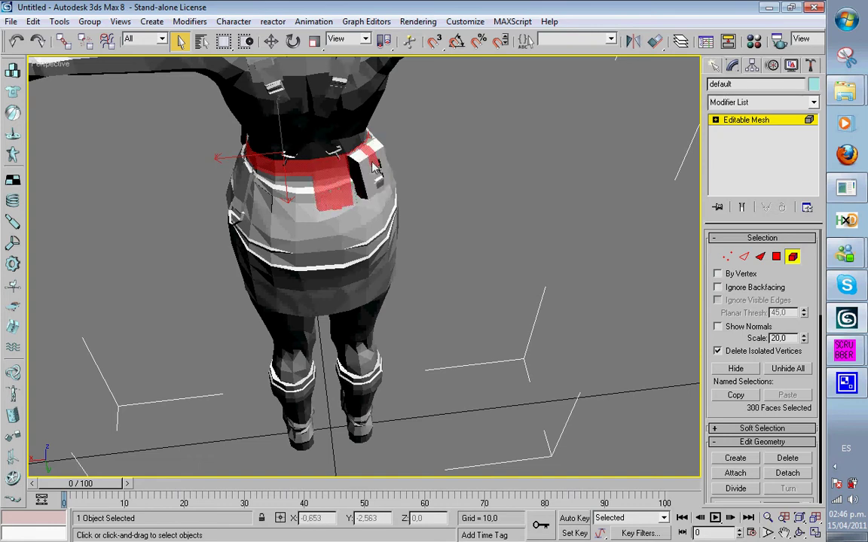
{"action": "left_click", "coordinate": [380, 180], "text": "ctrl"}
{"action": "left_click", "coordinate": [370, 185], "text": "ctrl"}
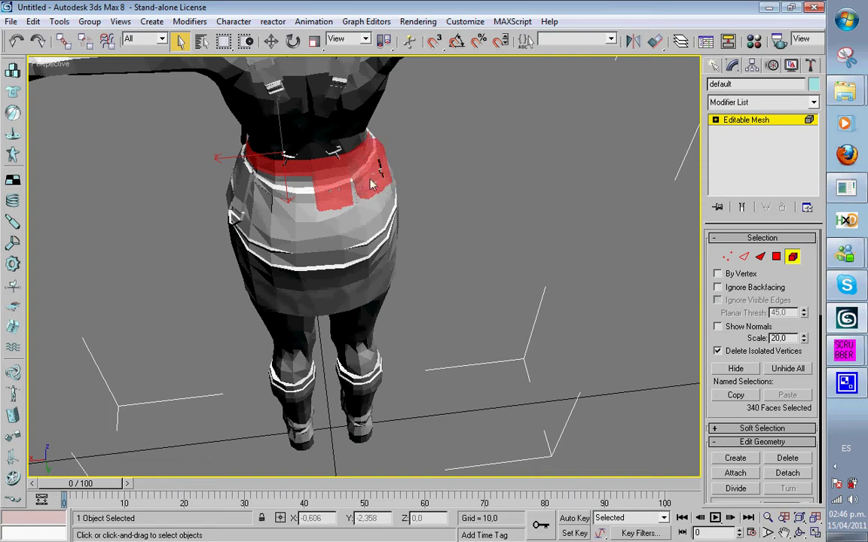
{"action": "middle_click_drag", "start_coordinate": [400, 182], "coordinate": [314, 178], "text": "alt"}
{"action": "left_click", "coordinate": [314, 177], "text": "ctrl"}
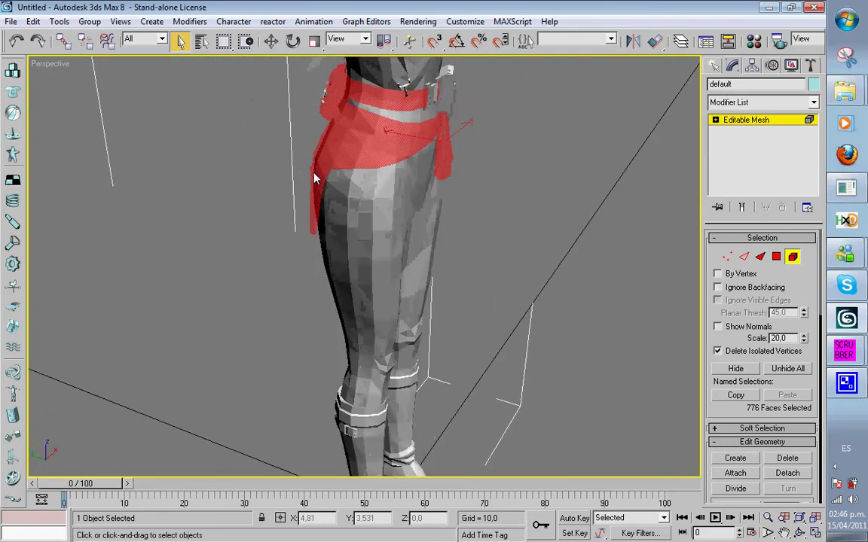
{"action": "middle_click_drag", "start_coordinate": [412, 194], "coordinate": [336, 173], "text": "alt"}
{"action": "key", "text": "ctrl+z"}
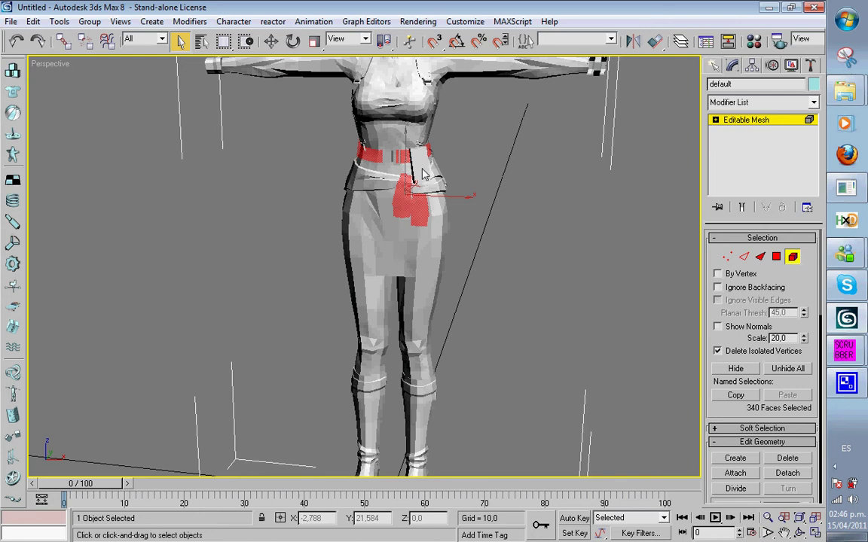
Add the front hip pouch pieces to the selection and reselect the belt and hip sash from the front.
{"action": "left_click", "coordinate": [441, 185], "text": "ctrl"}
{"action": "left_click", "coordinate": [438, 181], "text": "alt"}
{"action": "left_click", "coordinate": [435, 177], "text": "ctrl"}
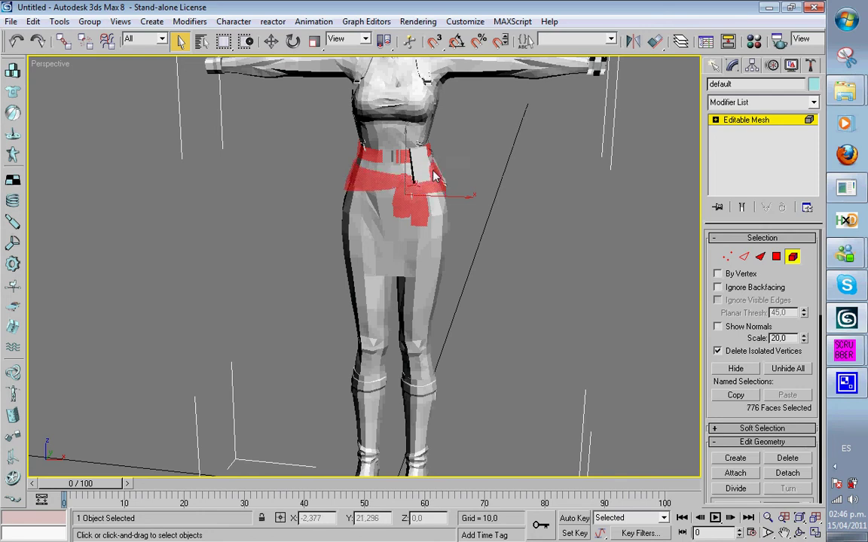
{"action": "left_click", "coordinate": [419, 159], "text": "alt"}
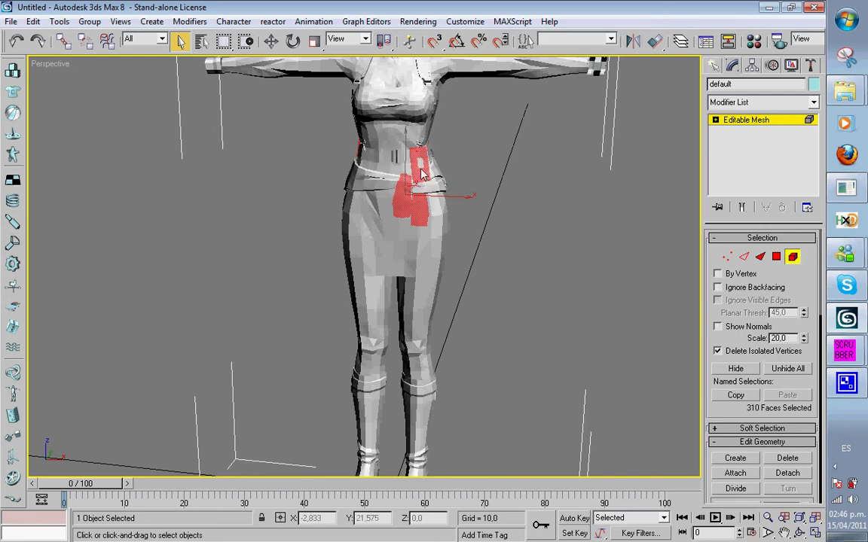
{"action": "left_click", "coordinate": [423, 171], "text": "alt"}
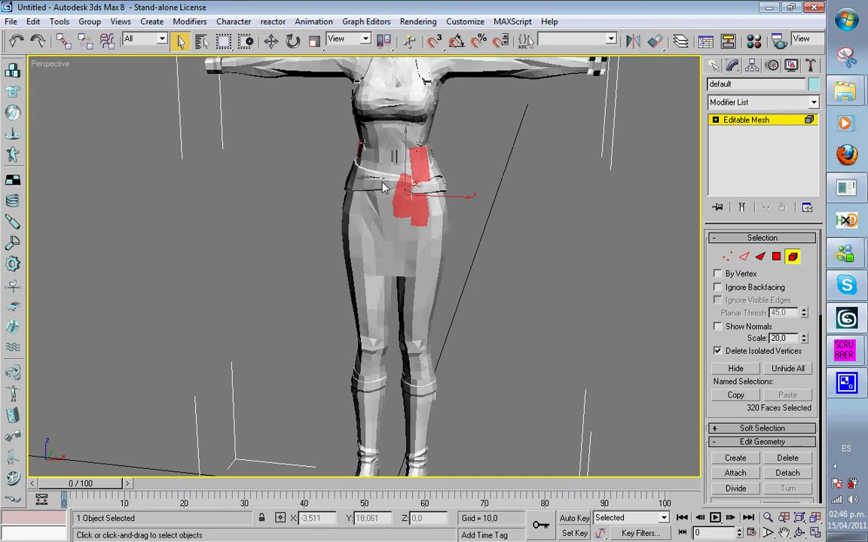
{"action": "left_click", "coordinate": [429, 167], "text": "ctrl"}
{"action": "left_click", "coordinate": [375, 160], "text": "alt"}
{"action": "left_click", "coordinate": [375, 157], "text": "ctrl"}
{"action": "left_click", "coordinate": [367, 178], "text": "ctrl"}
Try to add the pieces of the pouch at the back of the belt to the selection from the side.
{"action": "middle_click_drag", "start_coordinate": [354, 183], "coordinate": [462, 160], "text": "alt"}
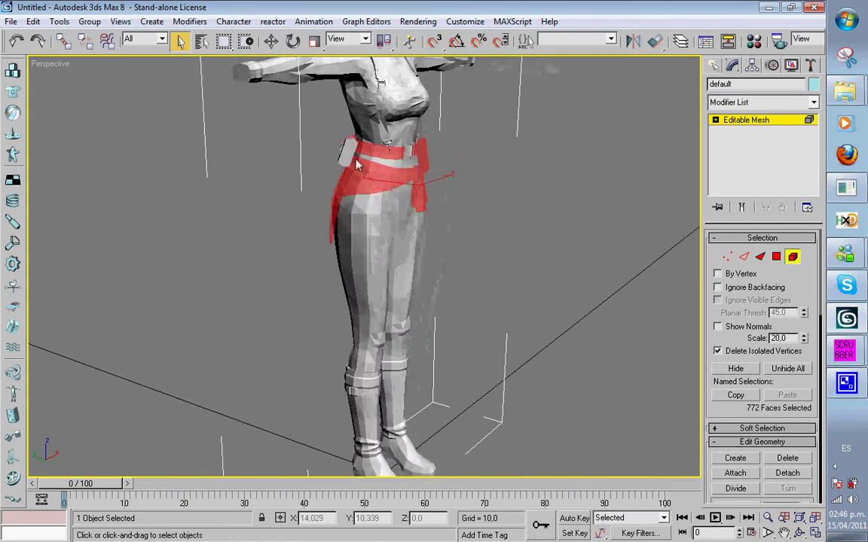
{"action": "left_click", "coordinate": [347, 162], "text": "alt"}
{"action": "middle_click_drag", "start_coordinate": [347, 154], "coordinate": [351, 163], "text": "alt"}
{"action": "left_click", "coordinate": [351, 164], "text": "alt"}
{"action": "left_click", "coordinate": [351, 164], "text": "alt"}
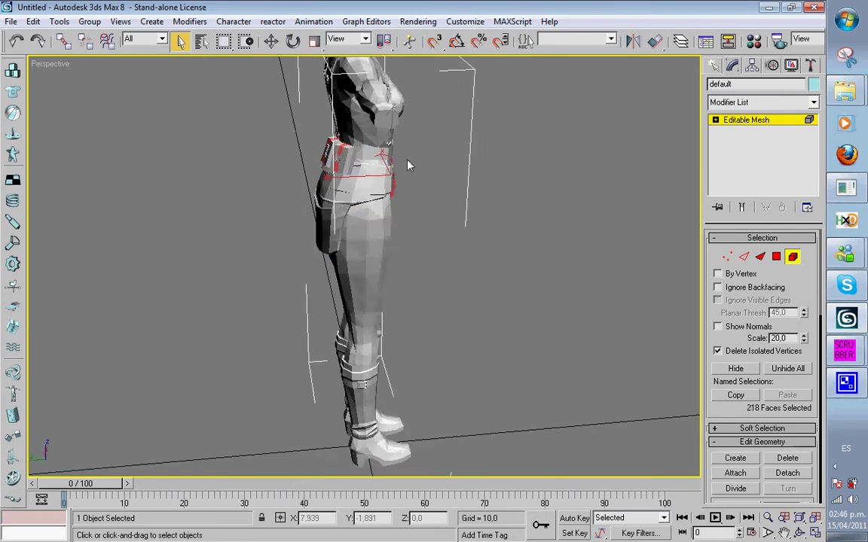
{"action": "middle_click_drag", "start_coordinate": [407, 165], "coordinate": [298, 155], "text": "alt"}
{"action": "middle_click_drag", "start_coordinate": [549, 199], "coordinate": [519, 193], "text": "alt"}
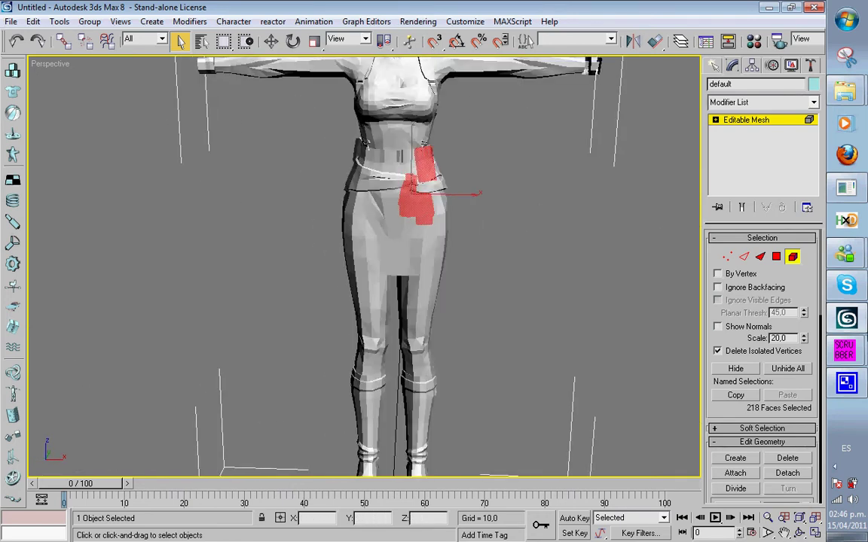
{"action": "right_click", "coordinate": [854, 385]}
{"action": "left_click", "coordinate": [861, 389]}
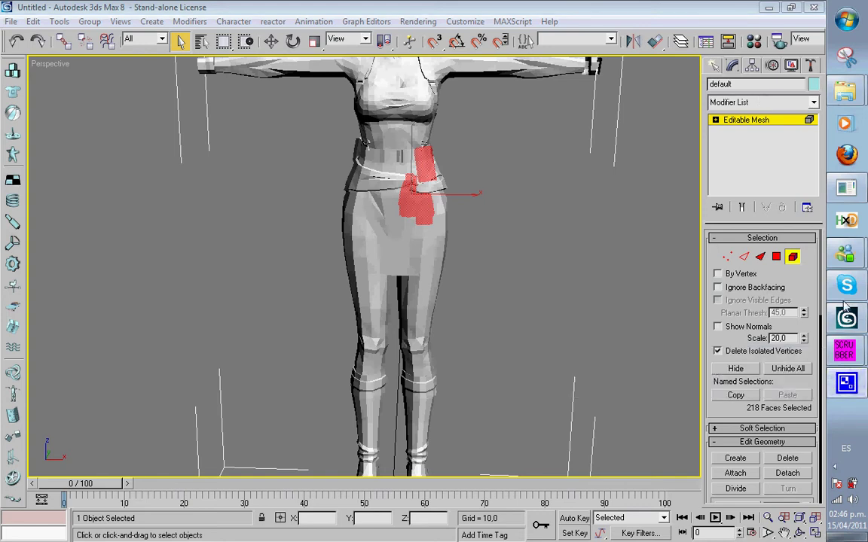
{"action": "left_click", "coordinate": [836, 467]}
{"action": "right_click", "coordinate": [787, 474]}
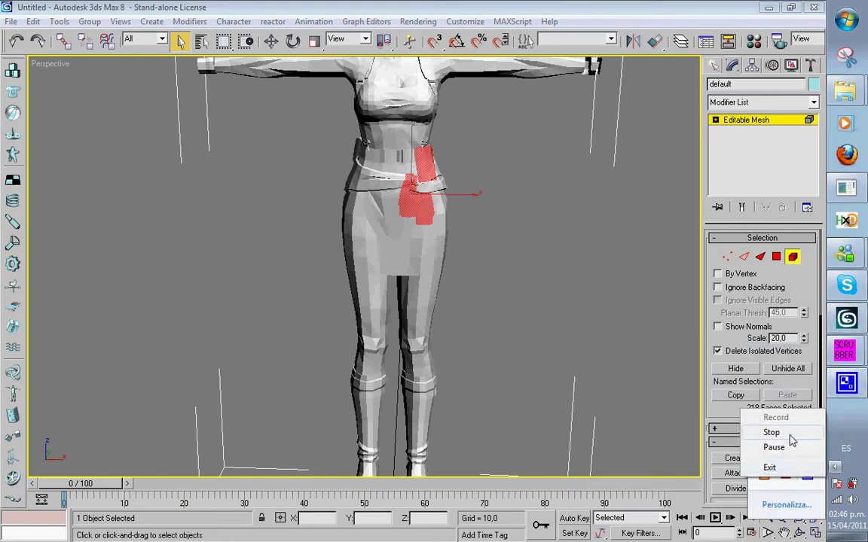
{"action": "left_click", "coordinate": [786, 451]}
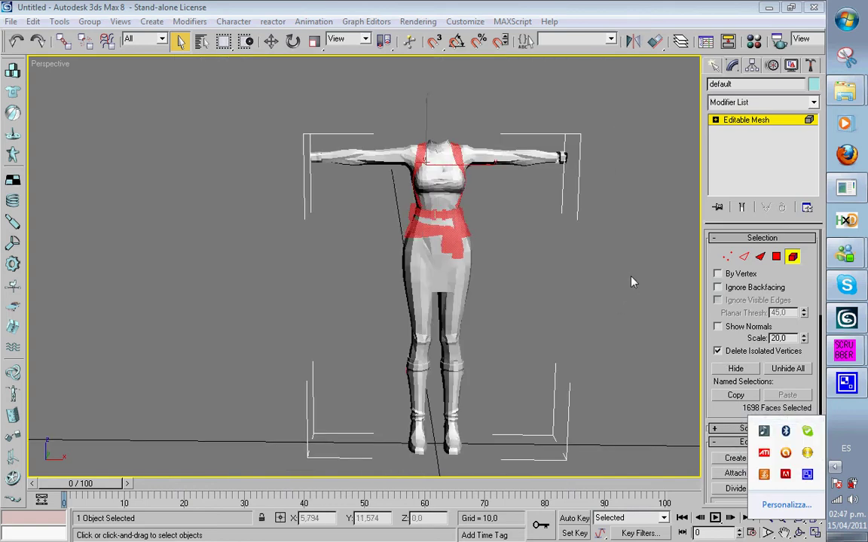
Scale the selected straps, belt, sash and pouches down along the Z and X axes.
{"action": "middle_click_drag", "start_coordinate": [629, 281], "coordinate": [598, 287]}
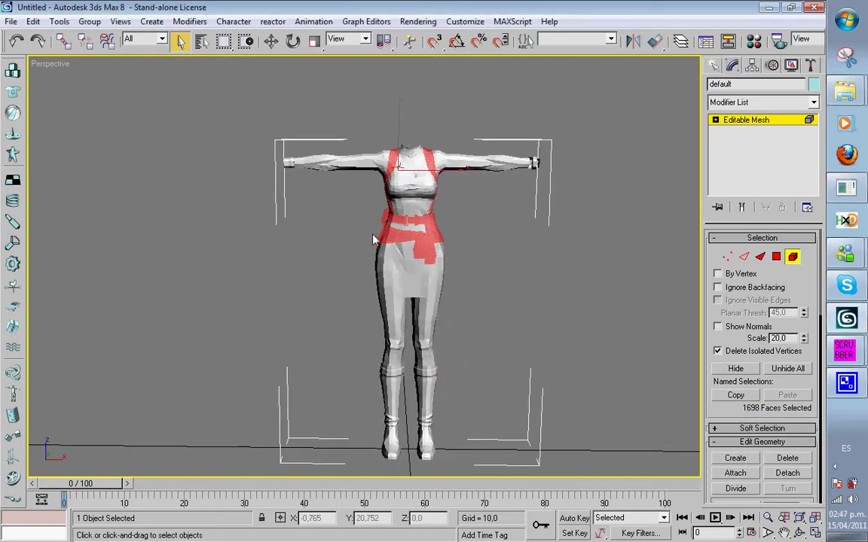
{"action": "right_click", "coordinate": [413, 232]}
{"action": "left_click", "coordinate": [433, 259]}
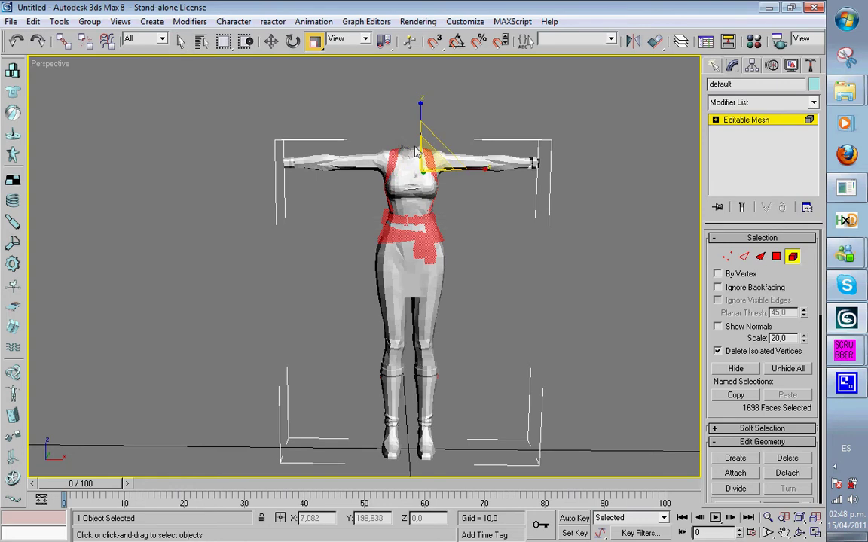
{"action": "left_click_drag", "start_coordinate": [422, 117], "coordinate": [520, 372]}
{"action": "left_click_drag", "start_coordinate": [490, 170], "coordinate": [221, 280]}
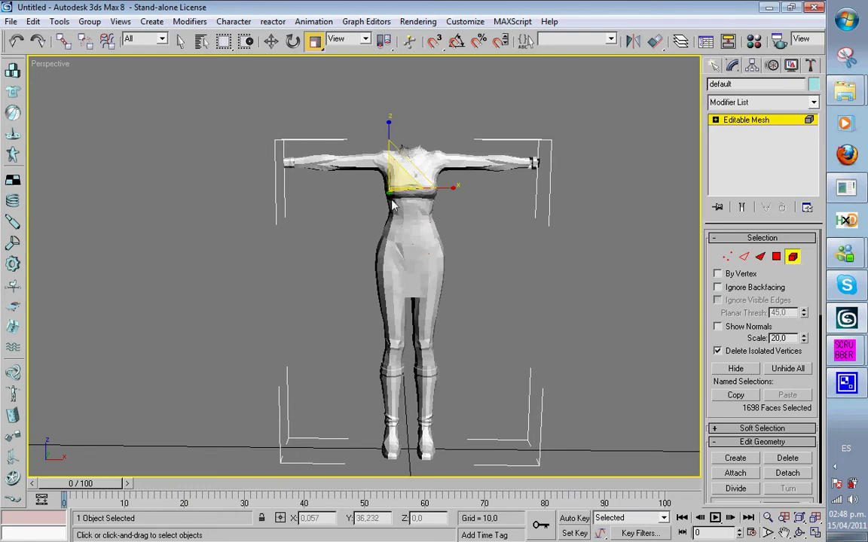
Shrink the selected accessories further along the Y and X axes so they disappear inside the body, and clear the selection.
{"action": "middle_click_drag", "start_coordinate": [395, 201], "coordinate": [496, 302], "text": "alt"}
{"action": "left_click_drag", "start_coordinate": [451, 254], "coordinate": [399, 243]}
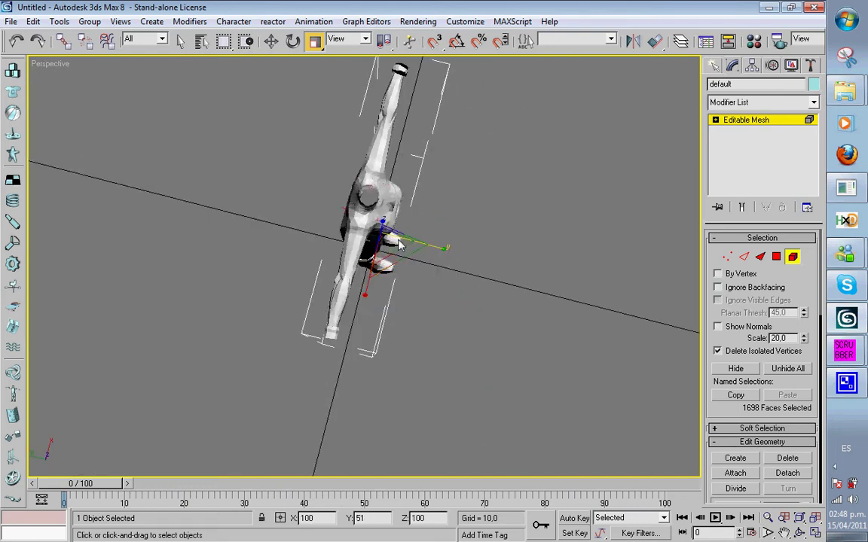
{"action": "left_click_drag", "start_coordinate": [837, 173], "coordinate": [724, 183]}
{"action": "left_click_drag", "start_coordinate": [364, 297], "coordinate": [404, 166]}
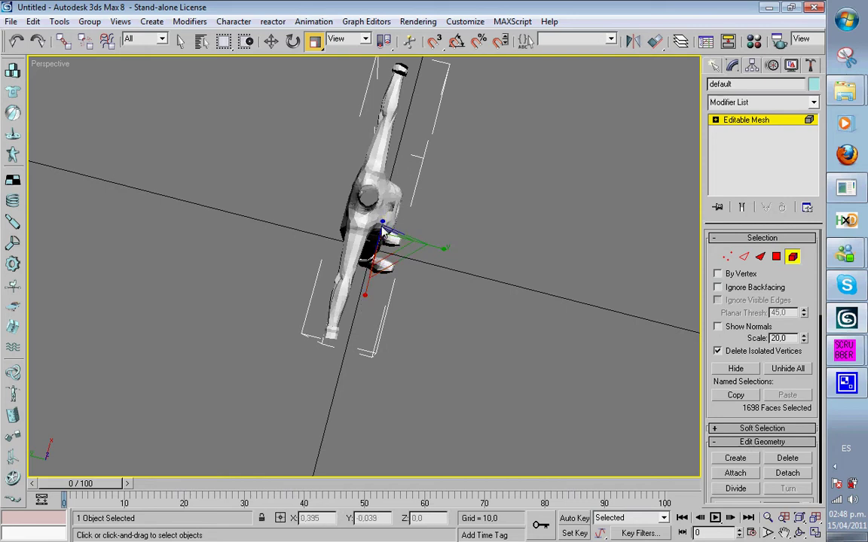
{"action": "left_click_drag", "start_coordinate": [380, 261], "coordinate": [381, 263]}
{"action": "middle_click_drag", "start_coordinate": [531, 351], "coordinate": [472, 256], "text": "alt"}
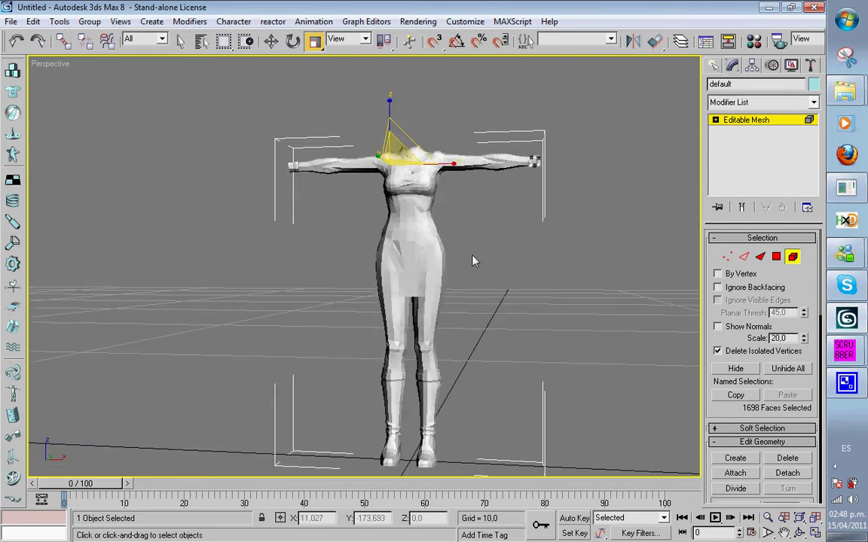
{"action": "key", "text": "Delete"}
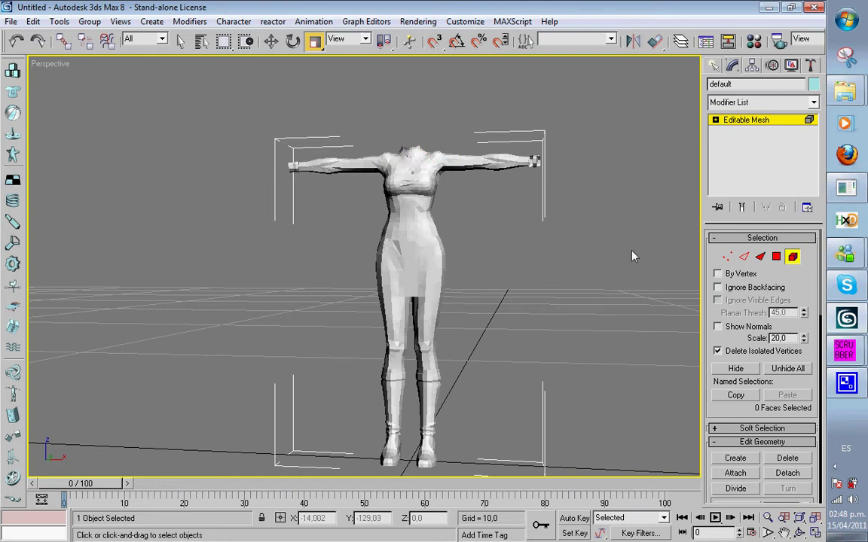
Select and deselect the trousers and torso elements to inspect the body without its accessories.
{"action": "middle_click_drag", "start_coordinate": [410, 248], "coordinate": [441, 292], "text": "alt"}
{"action": "left_click", "coordinate": [381, 239]}
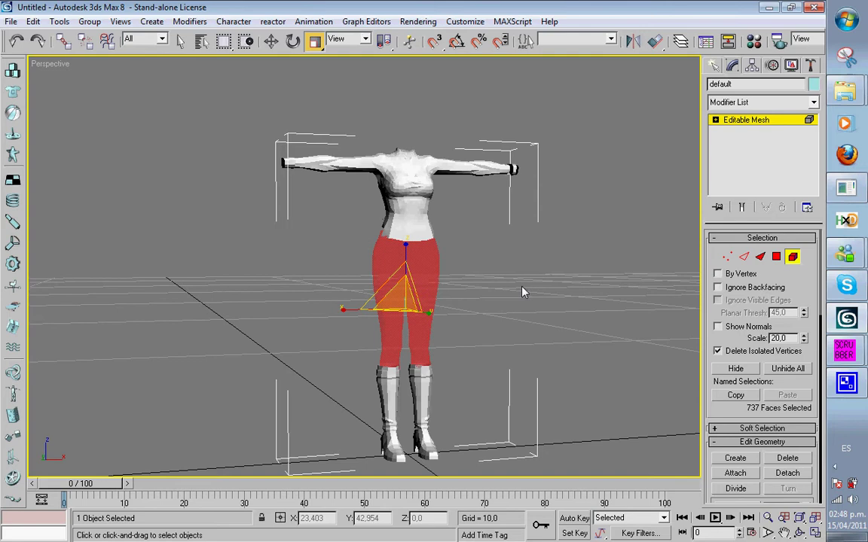
{"action": "left_click", "coordinate": [469, 257]}
{"action": "middle_click_drag", "start_coordinate": [447, 258], "coordinate": [498, 301], "text": "alt"}
{"action": "left_click", "coordinate": [420, 289]}
{"action": "left_click", "coordinate": [454, 256]}
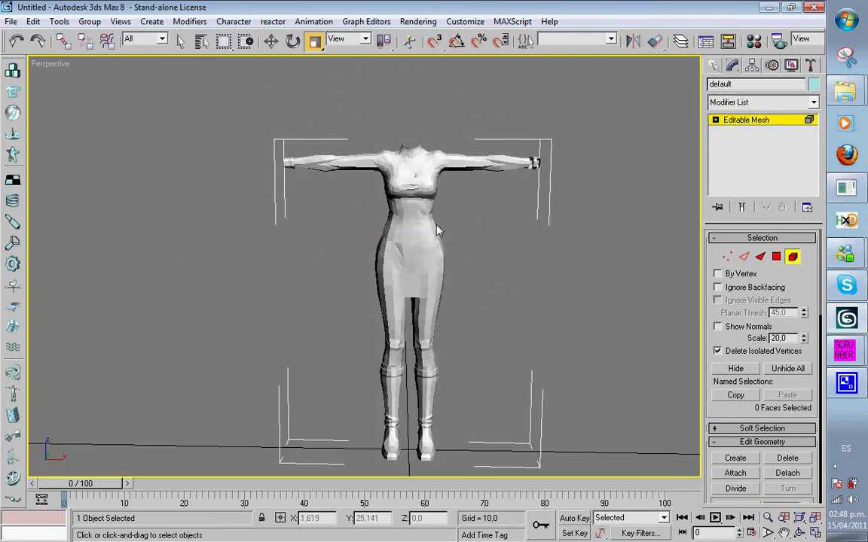
{"action": "left_click", "coordinate": [420, 217]}
{"action": "left_click", "coordinate": [482, 220]}
Leave element selection, deselect the body mesh and view the whole edited model.
{"action": "left_click", "coordinate": [791, 256]}
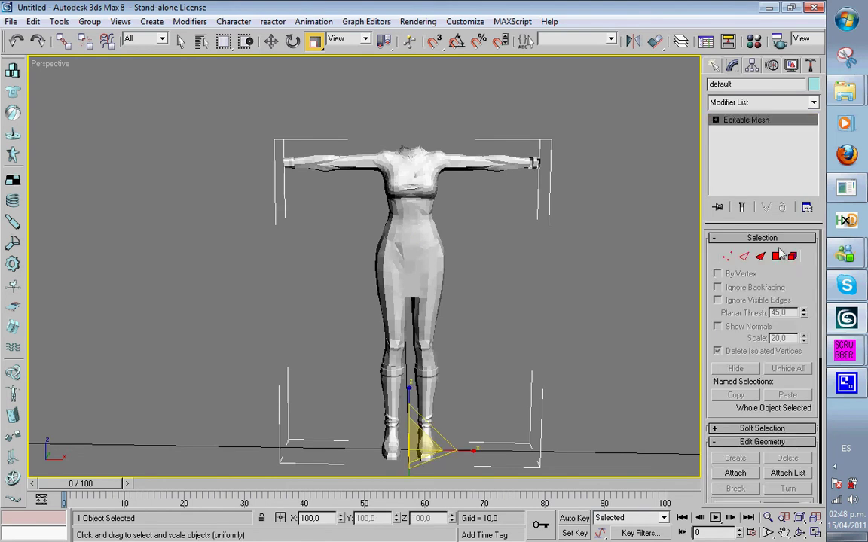
{"action": "left_click", "coordinate": [638, 235]}
{"action": "scroll", "coordinate": [637, 235], "scroll_direction": "down", "scroll_amount": 3}
{"action": "middle_click_drag", "start_coordinate": [531, 243], "coordinate": [453, 247], "text": "alt"}
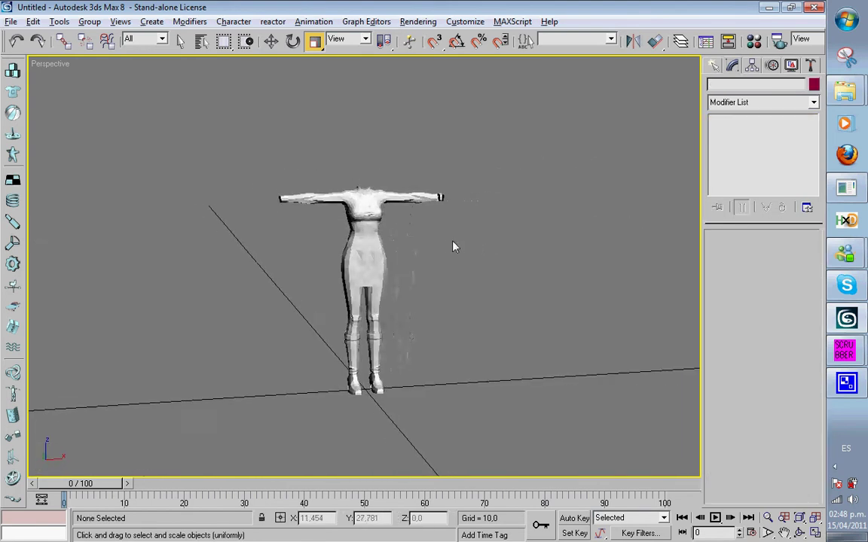
{"action": "scroll", "coordinate": [452, 247], "scroll_direction": "up", "scroll_amount": 2}
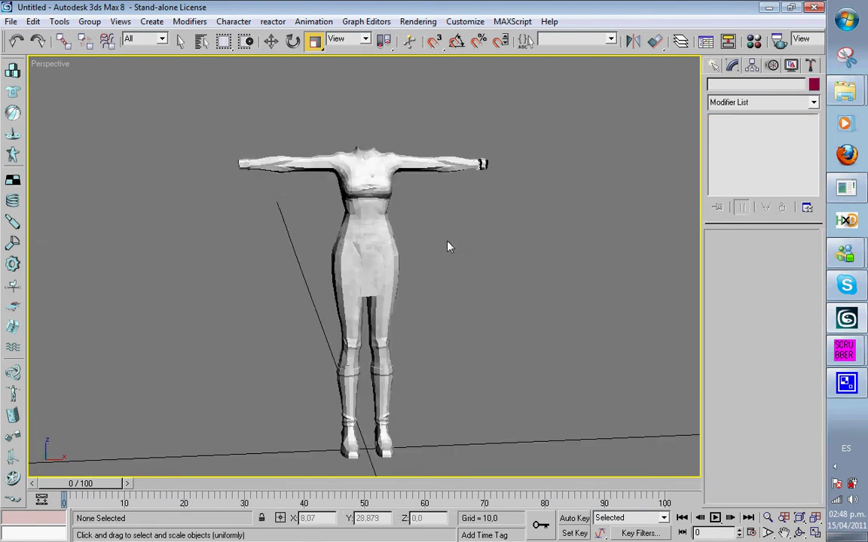
Select the body mesh and set up an export of only the selection in Wavefront Object (*.OBJ) format.
{"action": "left_click", "coordinate": [291, 167]}
{"action": "left_click", "coordinate": [12, 21]}
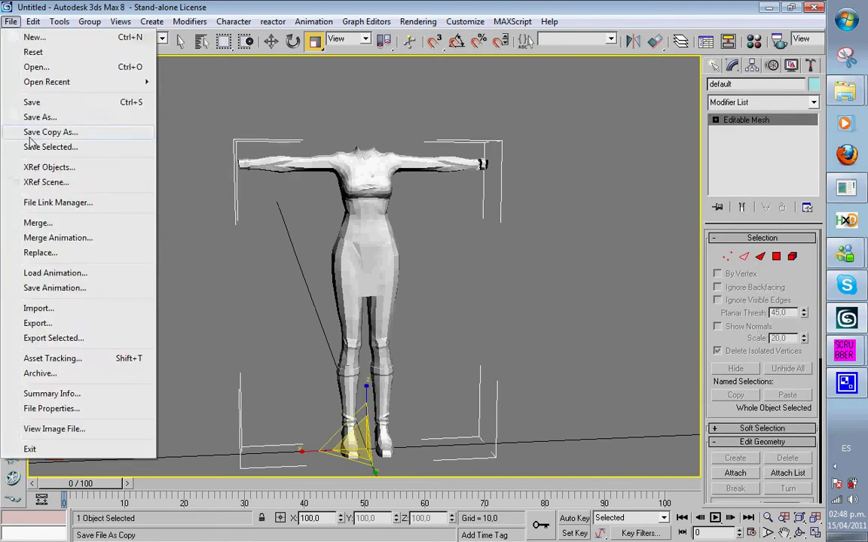
{"action": "left_click", "coordinate": [89, 339]}
{"action": "left_click", "coordinate": [140, 216]}
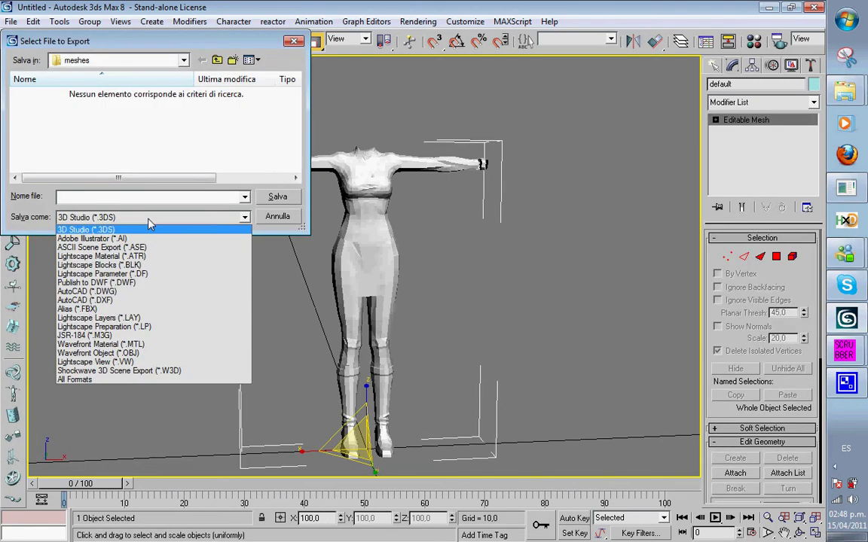
{"action": "left_click", "coordinate": [140, 354]}
Set the export destination to the RemakeVideo folder on drive D:.
{"action": "left_click", "coordinate": [132, 60]}
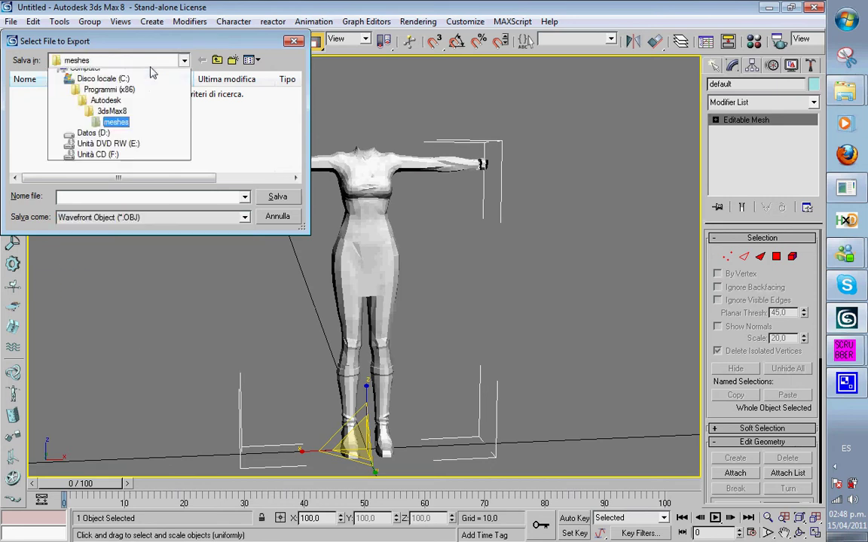
{"action": "left_click", "coordinate": [122, 205]}
{"action": "double_click", "coordinate": [52, 98]}
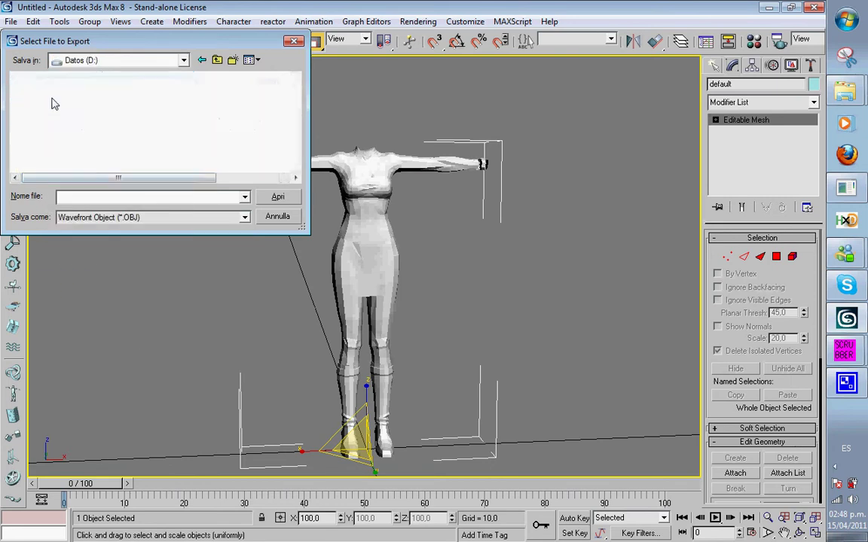
{"action": "left_click", "coordinate": [204, 60]}
{"action": "scroll", "coordinate": [117, 145], "scroll_direction": "down", "scroll_amount": 1}
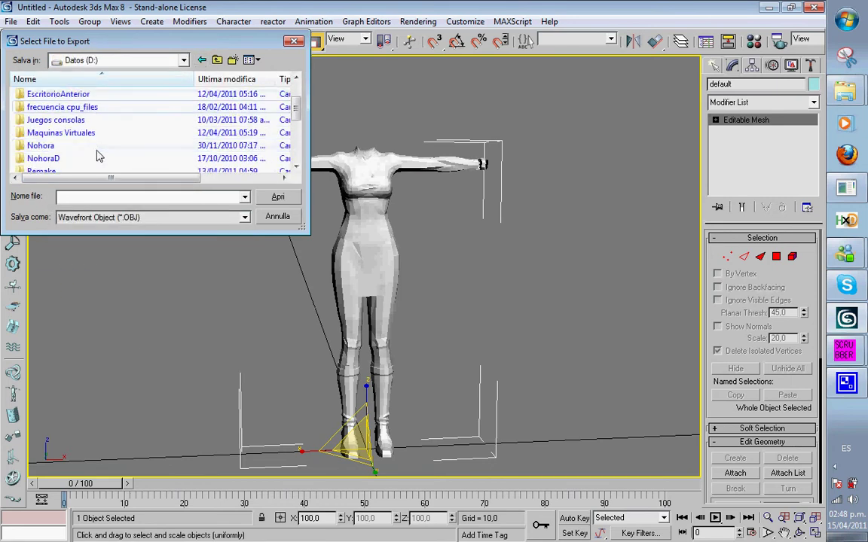
{"action": "scroll", "coordinate": [83, 161], "scroll_direction": "down", "scroll_amount": 1}
{"action": "double_click", "coordinate": [52, 159]}
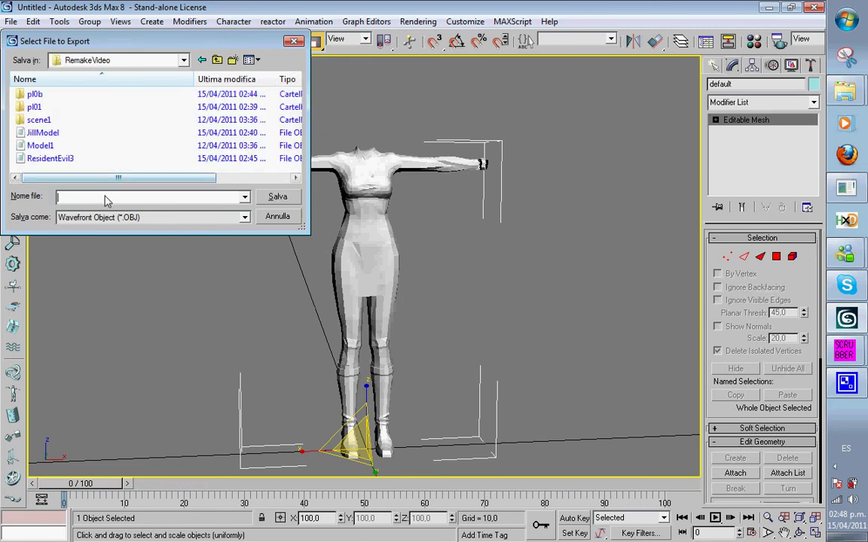
Name the export Vertex and export it grouped by object with triangle faces, without materials, texture coordinates, normals or smooth groups.
{"action": "left_click", "coordinate": [105, 197]}
{"action": "type", "text": "Vert"}
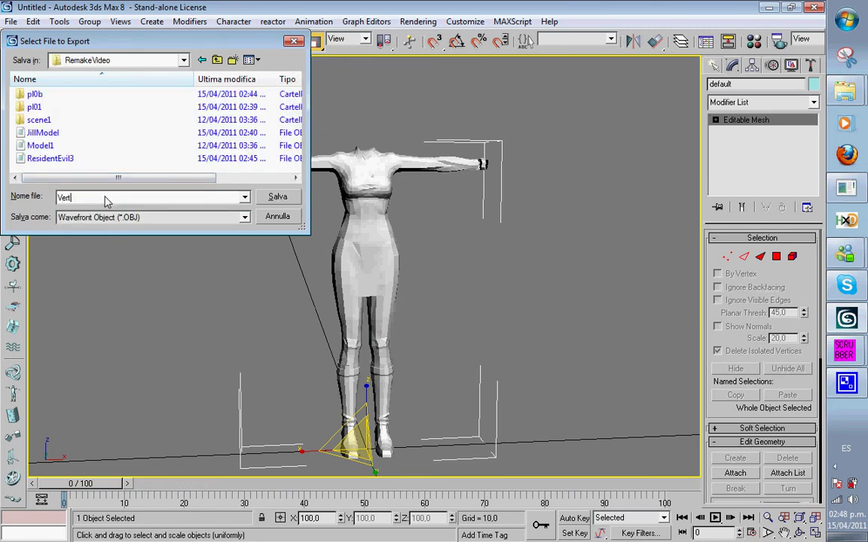
{"action": "type", "text": "ex"}
{"action": "key", "text": "Return"}
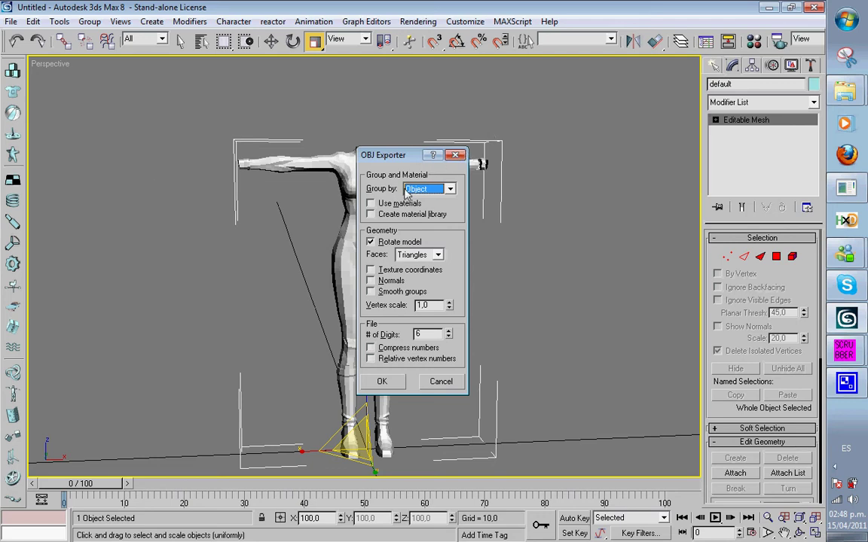
{"action": "left_click", "coordinate": [375, 273]}
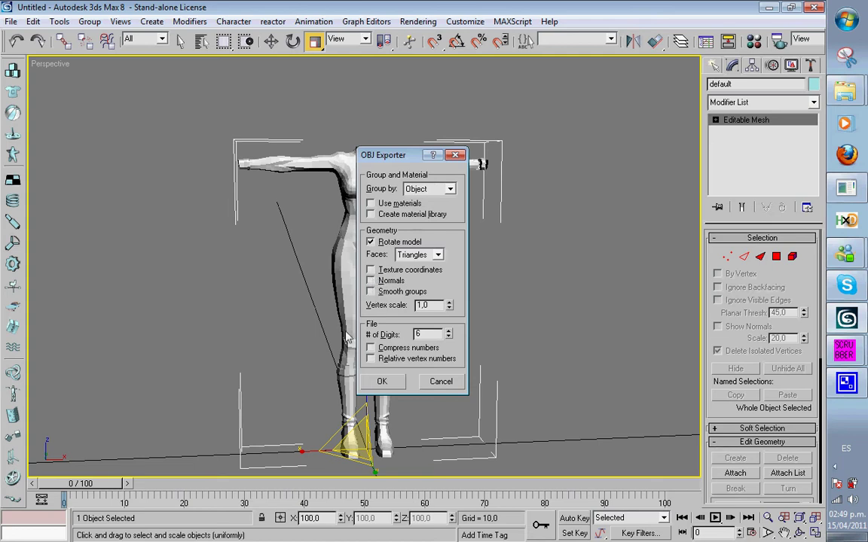
{"action": "left_click", "coordinate": [381, 383]}
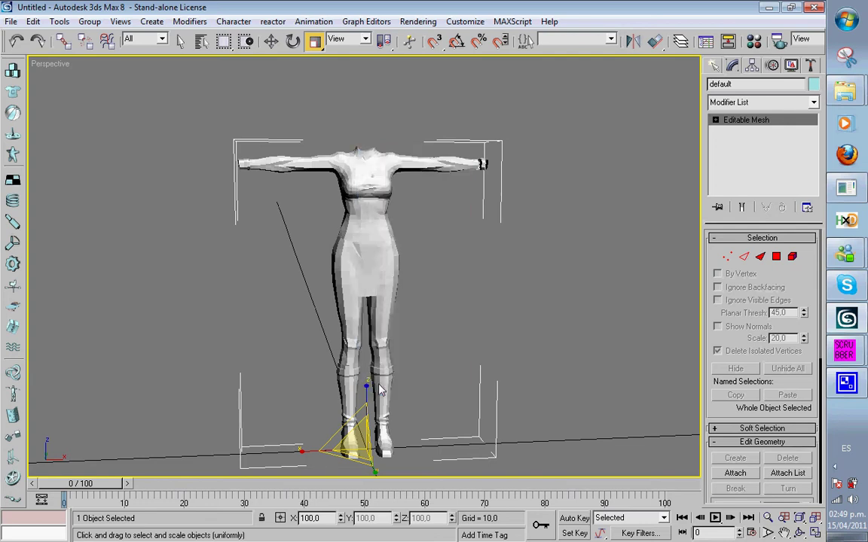
Minimise 3ds Max and open the RemakeVideo folder on drive D: in Windows Explorer.
{"action": "left_click", "coordinate": [769, 7]}
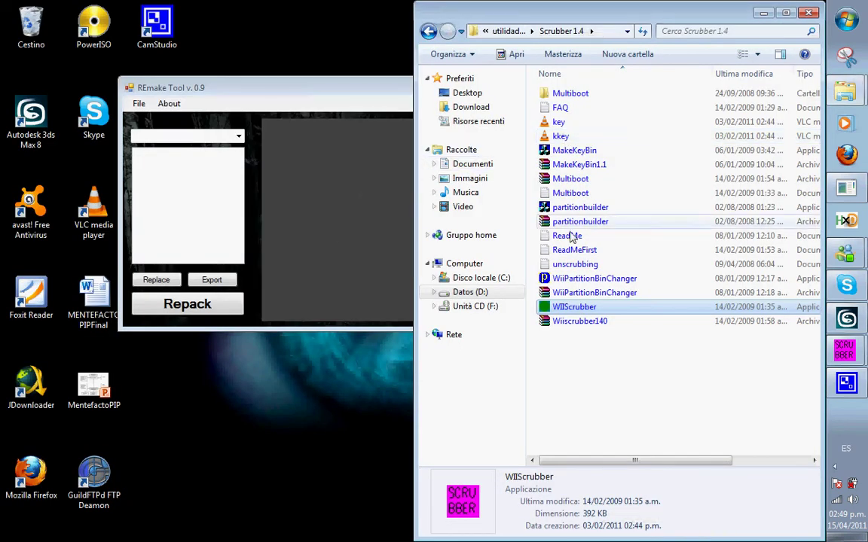
{"action": "left_click", "coordinate": [846, 20]}
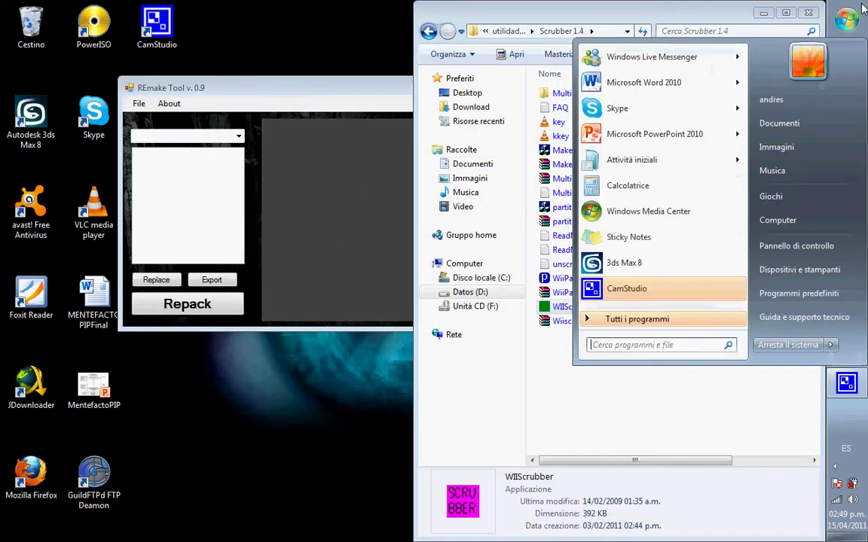
{"action": "left_click", "coordinate": [757, 216]}
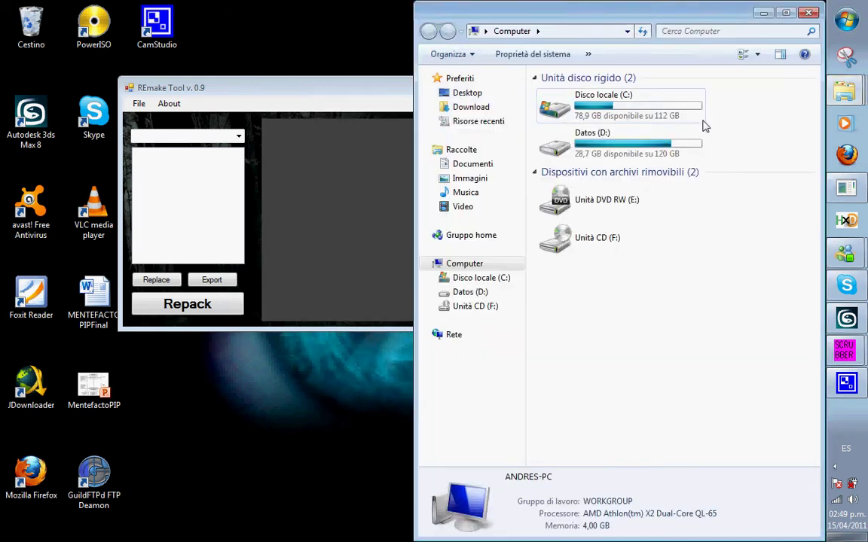
{"action": "double_click", "coordinate": [593, 138]}
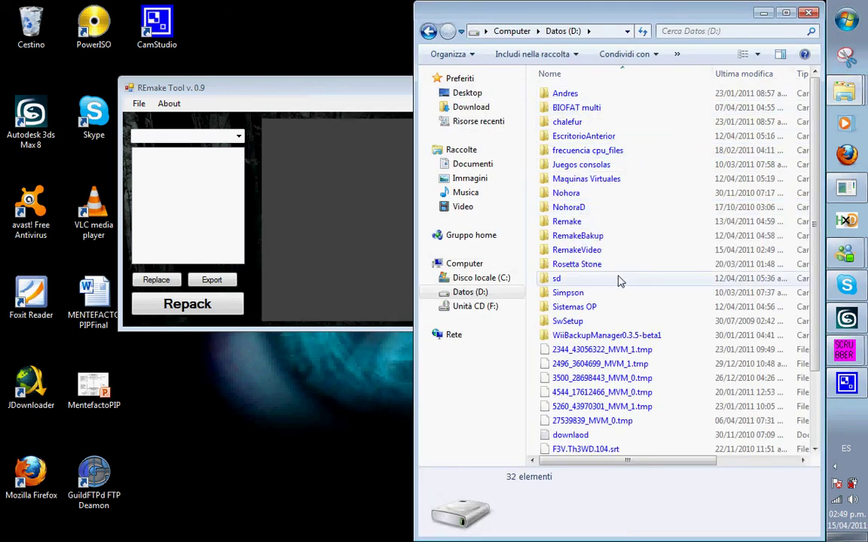
{"action": "double_click", "coordinate": [601, 251]}
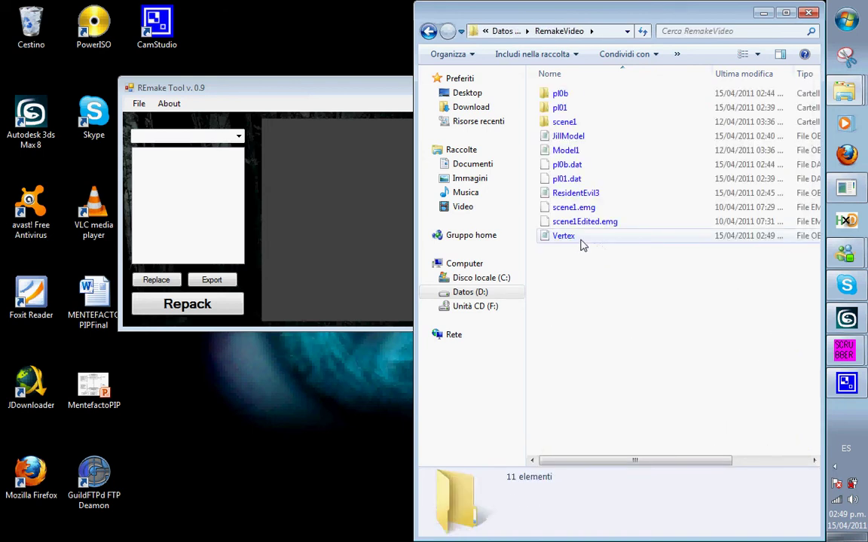
Open the exported Vertex OBJ file in Notepad and delete the header comments before the first vertex entry.
{"action": "left_click", "coordinate": [577, 240]}
{"action": "right_click", "coordinate": [573, 240]}
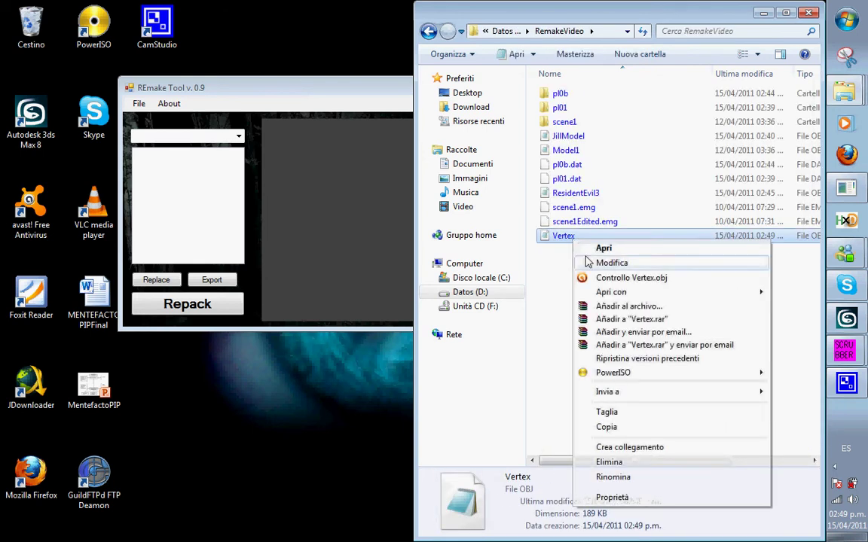
{"action": "mouse_move", "coordinate": [611, 292]}
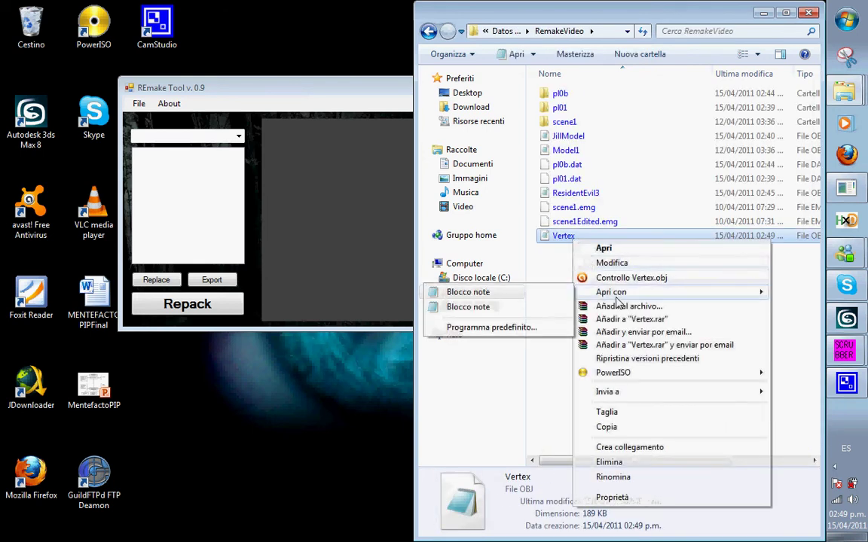
{"action": "left_click", "coordinate": [505, 296]}
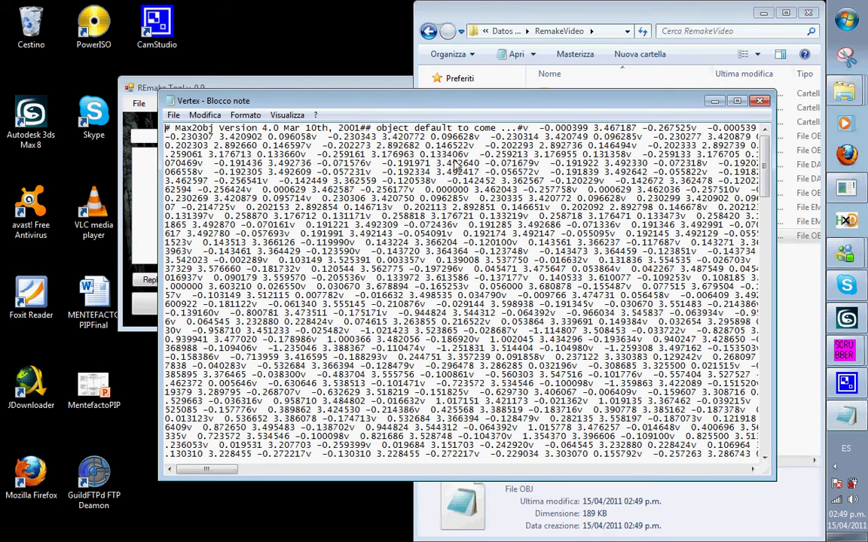
{"action": "left_click_drag", "start_coordinate": [522, 129], "coordinate": [169, 132]}
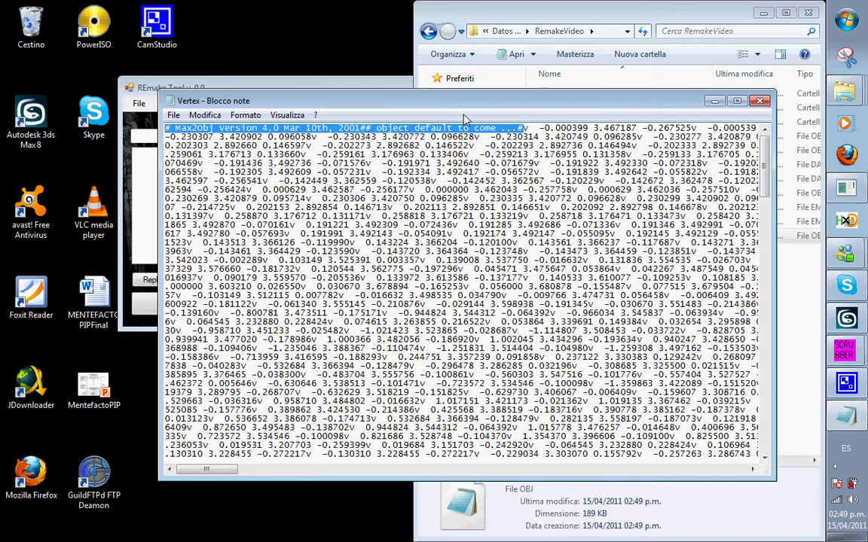
{"action": "key", "text": "Delete"}
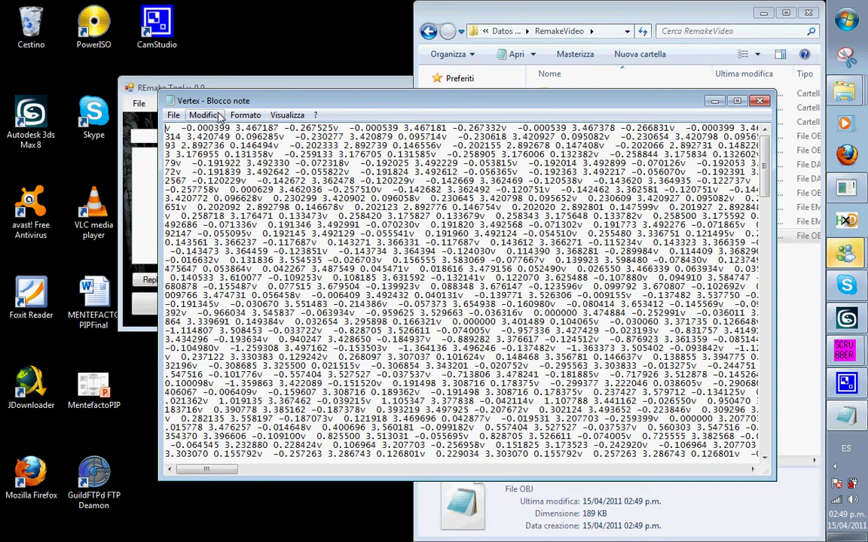
Find the end of the vertex list by searching for "f", and delete everything after the last vertex coordinate.
{"action": "scroll", "coordinate": [452, 168], "scroll_direction": "down", "scroll_amount": 20}
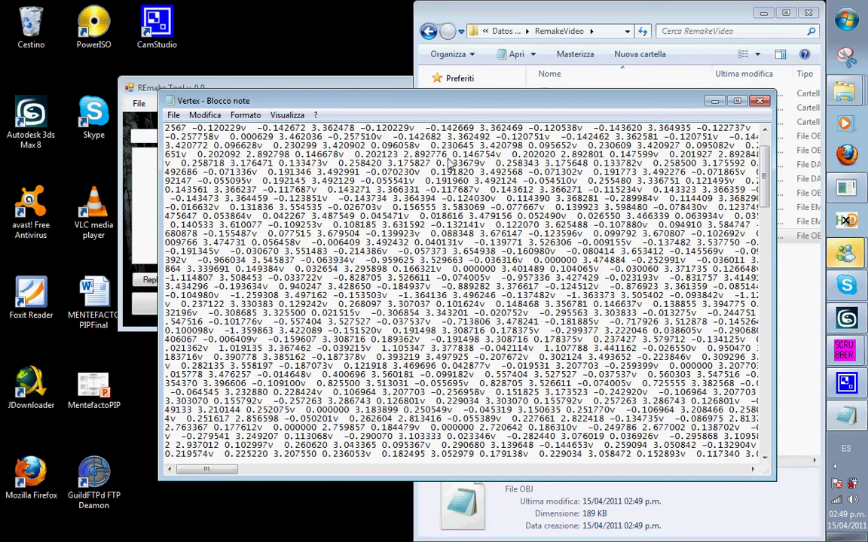
{"action": "left_click", "coordinate": [204, 115]}
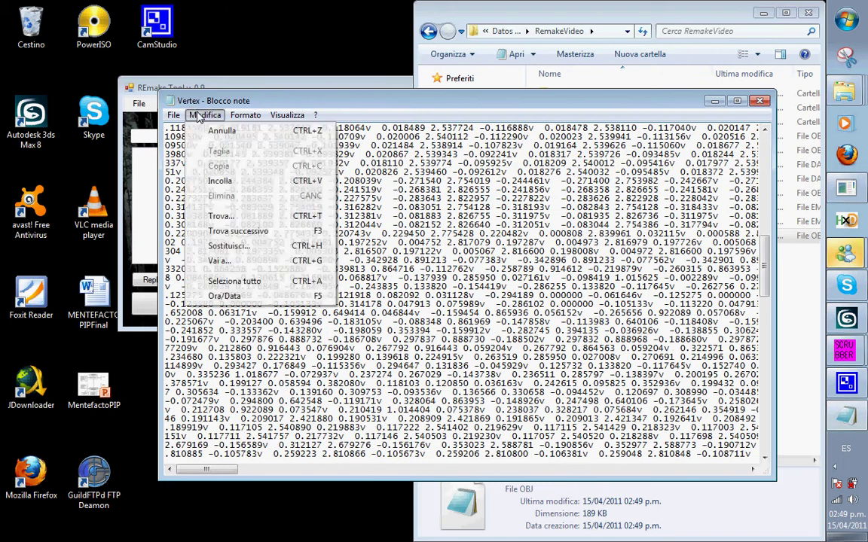
{"action": "left_click", "coordinate": [243, 215]}
{"action": "scroll", "coordinate": [336, 198], "scroll_direction": "down", "scroll_amount": 1}
{"action": "type", "text": "f"}
{"action": "key", "text": "Return"}
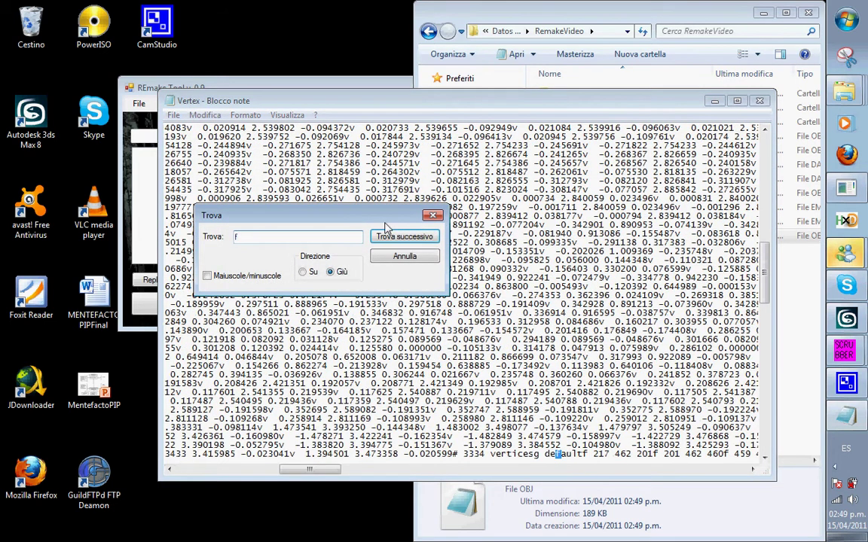
{"action": "left_click", "coordinate": [433, 218]}
{"action": "scroll", "coordinate": [452, 301], "scroll_direction": "down", "scroll_amount": 2}
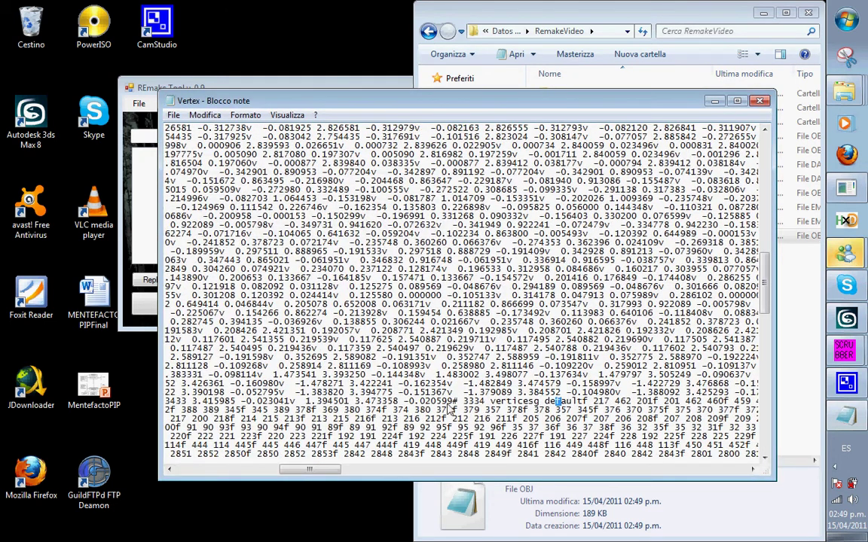
{"action": "scroll", "coordinate": [456, 405], "scroll_direction": "down", "scroll_amount": 10}
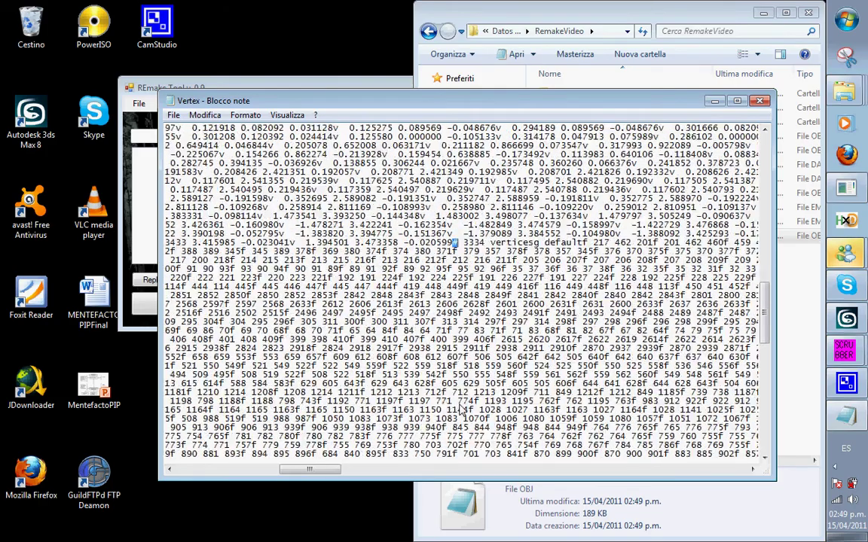
{"action": "left_click_drag", "start_coordinate": [458, 411], "coordinate": [457, 461]}
{"action": "key", "text": "Delete"}
Check that only vertex lines remain in the file, then close it and save the changes.
{"action": "scroll", "coordinate": [464, 439], "scroll_direction": "up", "scroll_amount": 20}
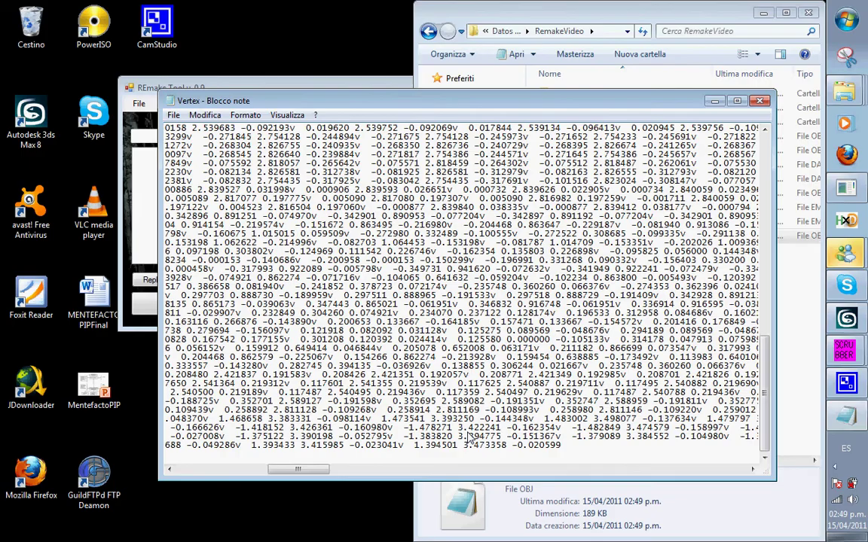
{"action": "scroll", "coordinate": [468, 437], "scroll_direction": "down", "scroll_amount": 15}
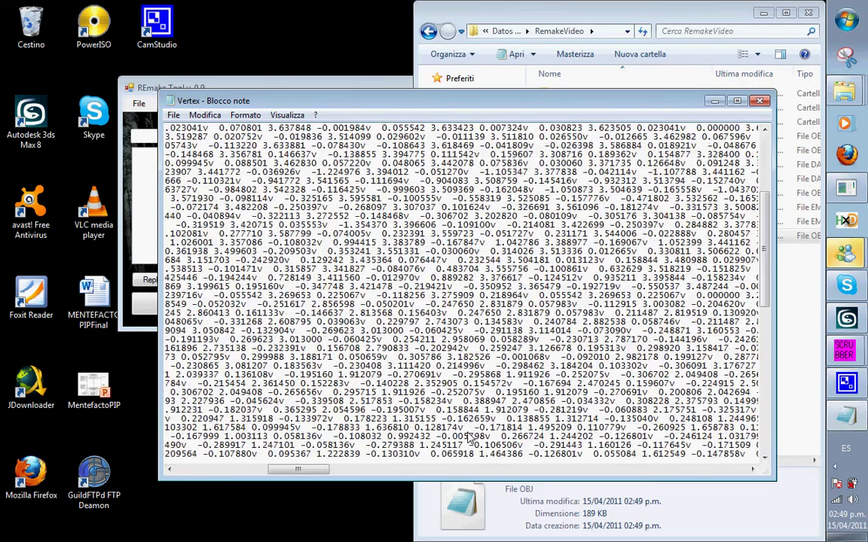
{"action": "scroll", "coordinate": [469, 437], "scroll_direction": "down", "scroll_amount": 4}
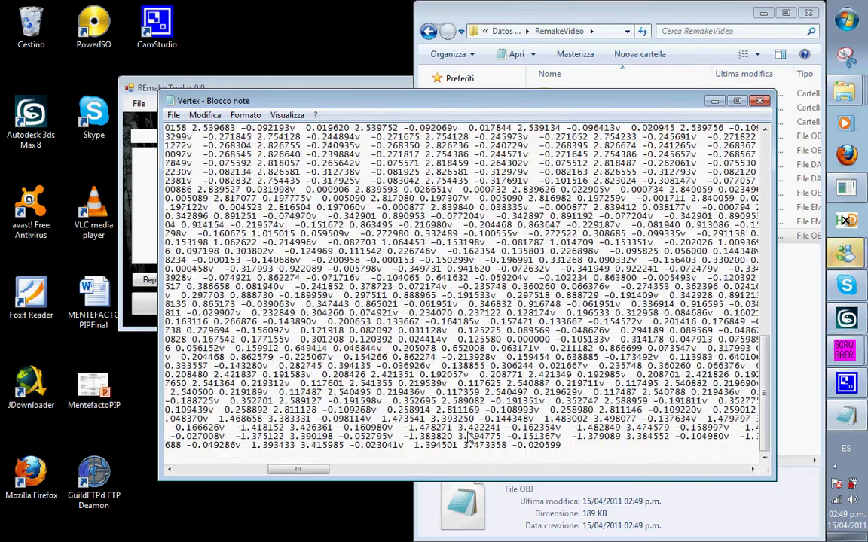
{"action": "scroll", "coordinate": [469, 437], "scroll_direction": "up", "scroll_amount": 20}
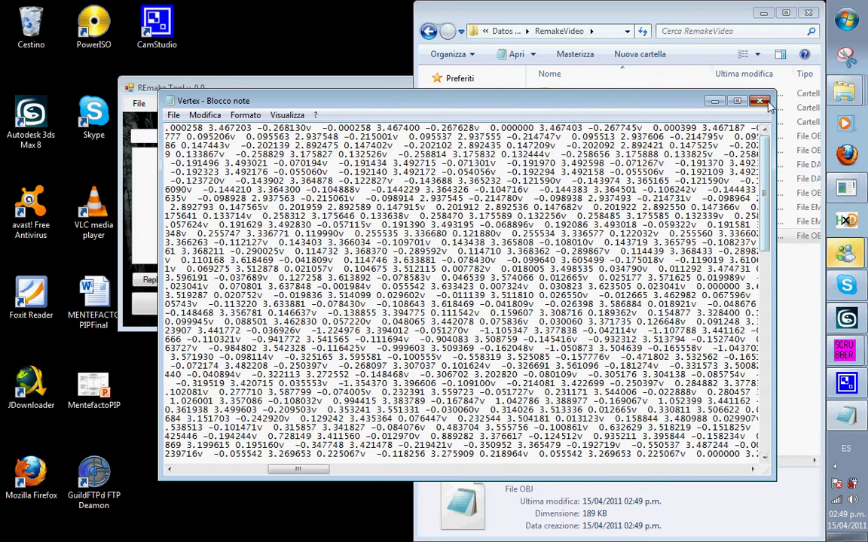
{"action": "left_click", "coordinate": [376, 284]}
In REmake Tool, replace the vertices of 000Model0.bin with those from the Vertex OBJ file and repack the archive.
{"action": "left_click", "coordinate": [317, 165]}
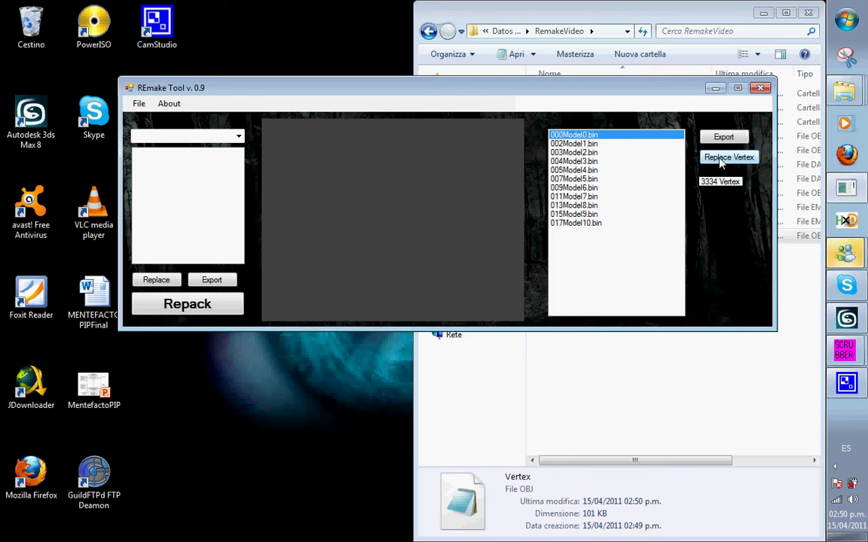
{"action": "left_click", "coordinate": [725, 158]}
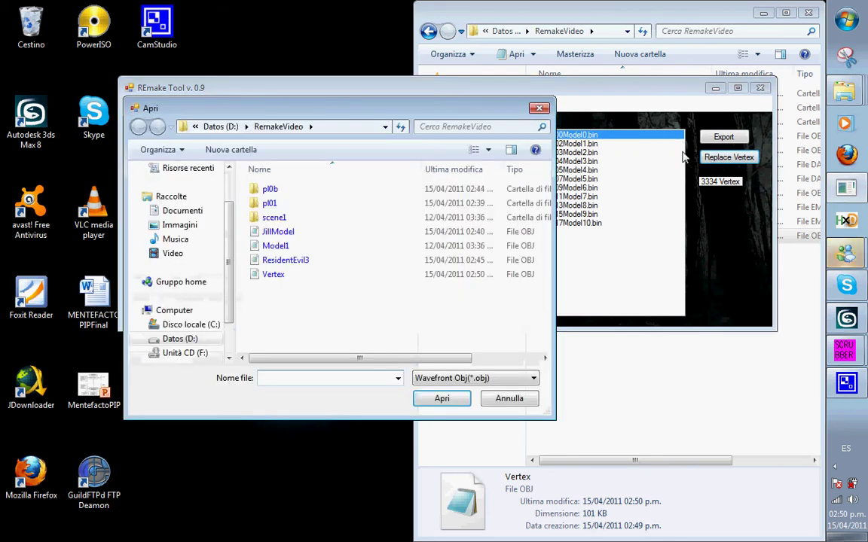
{"action": "double_click", "coordinate": [271, 276]}
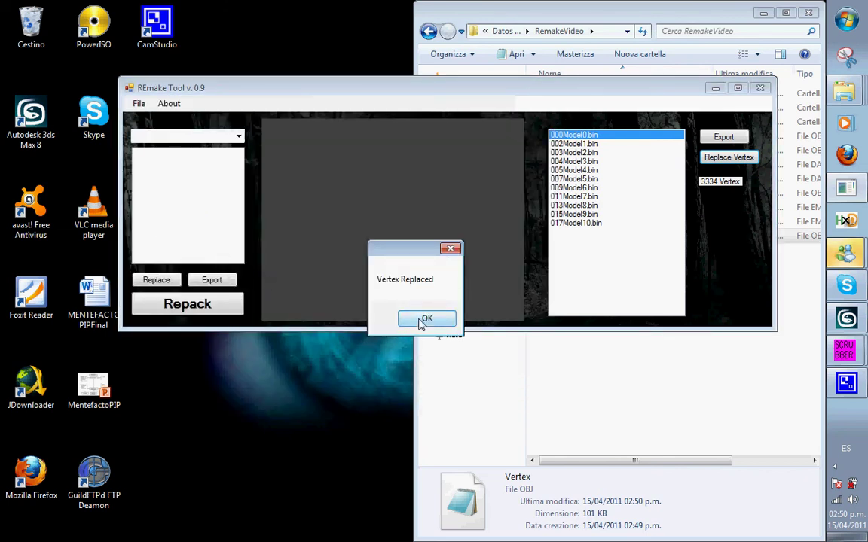
{"action": "left_click", "coordinate": [424, 320]}
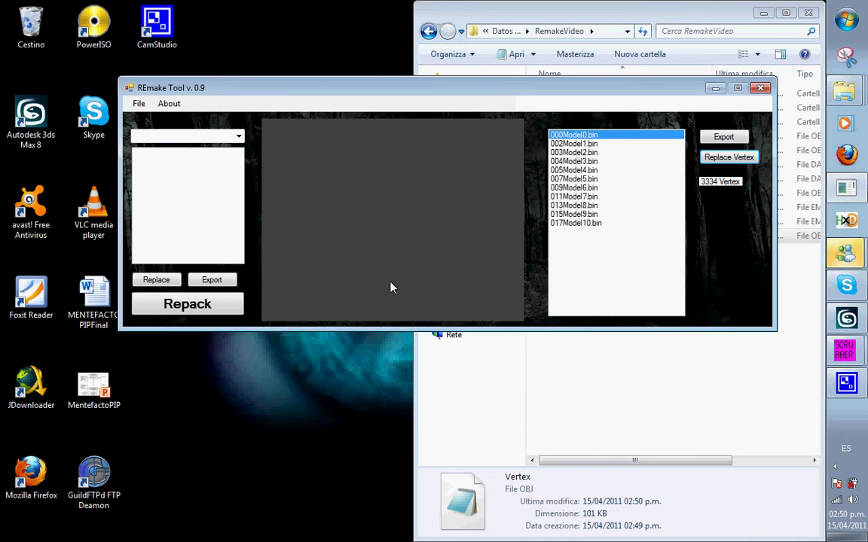
{"action": "left_click", "coordinate": [212, 315]}
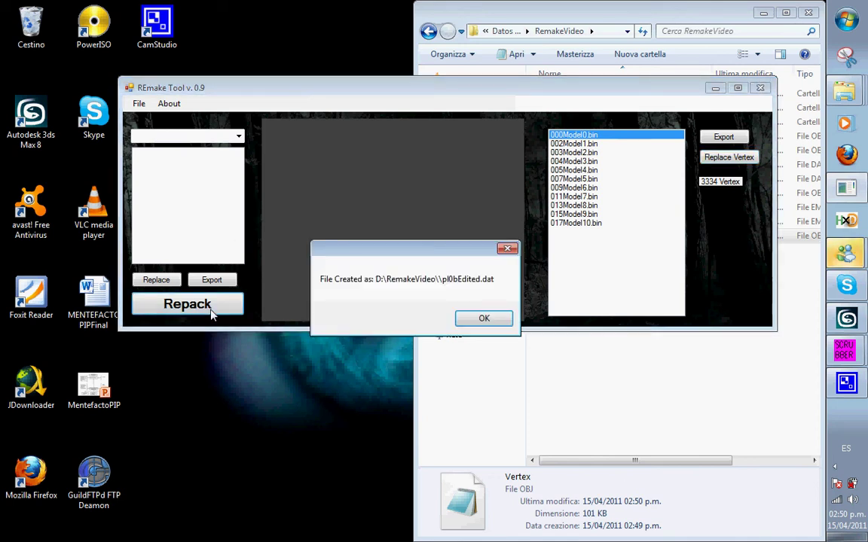
{"action": "left_click", "coordinate": [483, 319]}
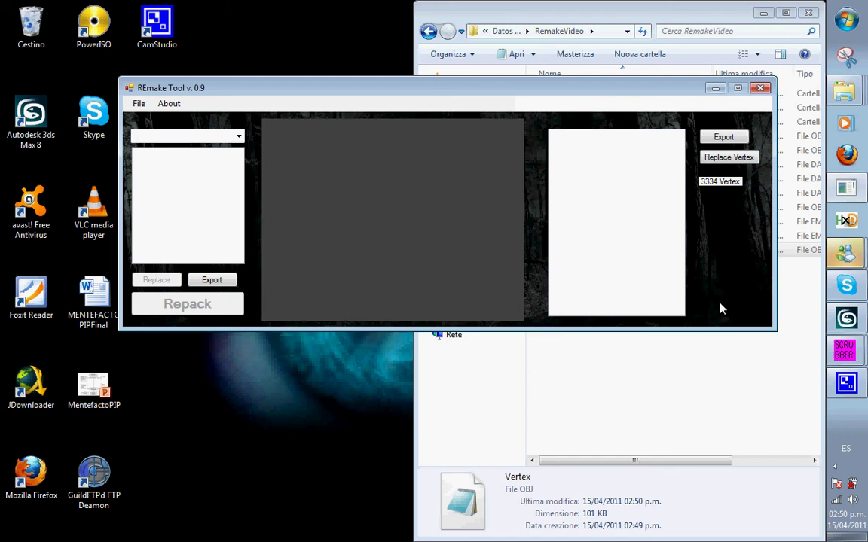
Switch to the WIIScrubber window with the Resident Evil disc and replace pl0b.dat with pl0bEdited.dat from RemakeVideo.
{"action": "mouse_move", "coordinate": [844, 351]}
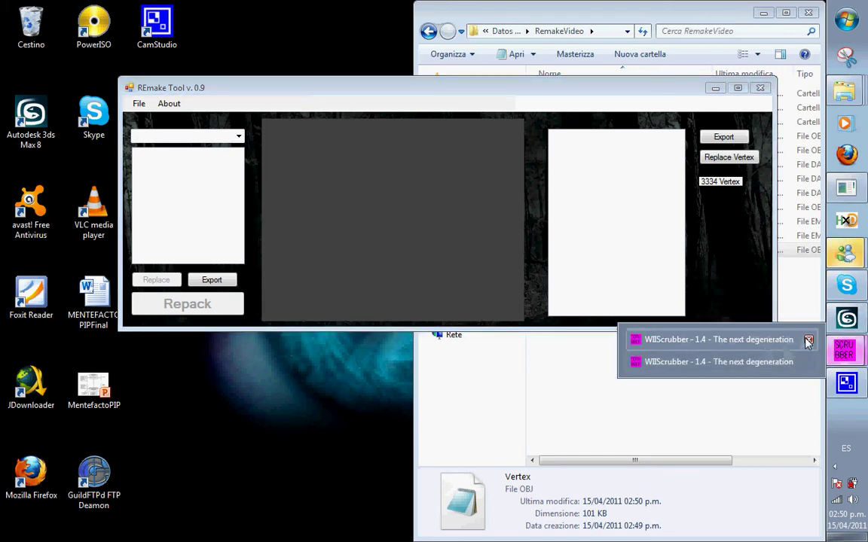
{"action": "left_click", "coordinate": [771, 362]}
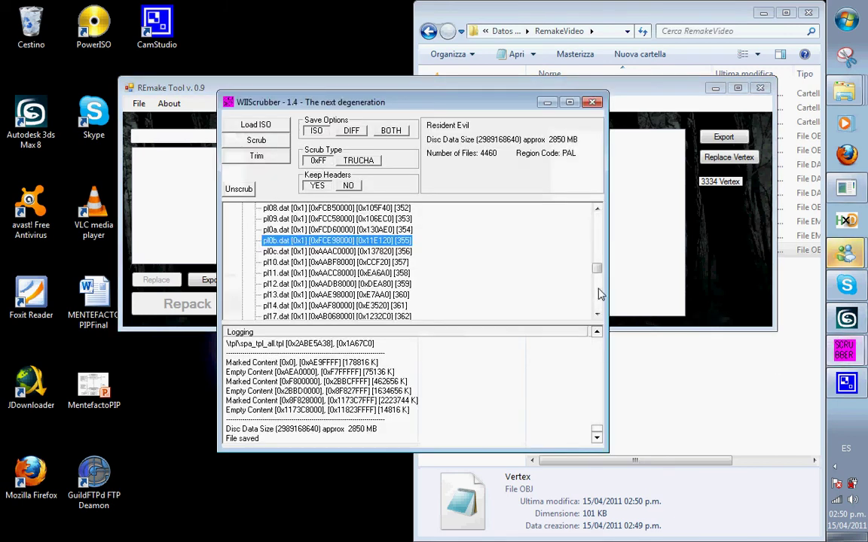
{"action": "right_click", "coordinate": [332, 246]}
{"action": "left_click", "coordinate": [350, 265]}
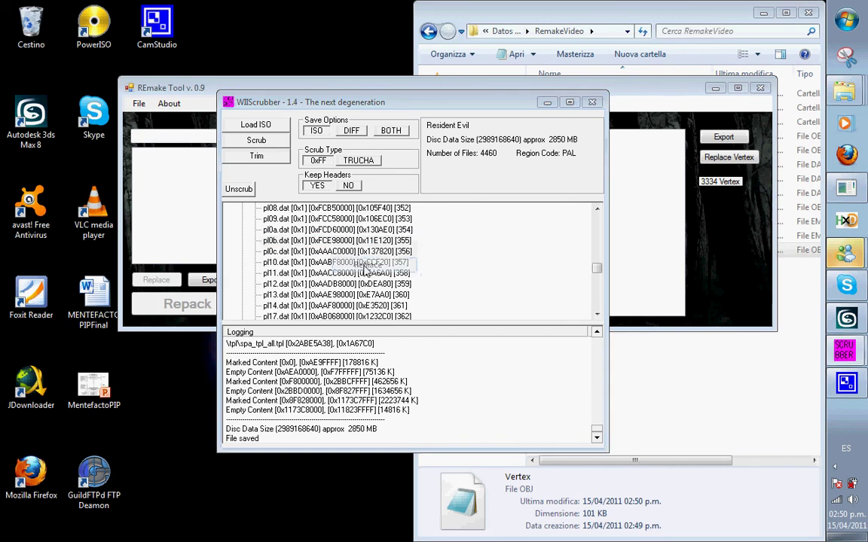
{"action": "left_click", "coordinate": [320, 273]}
{"action": "scroll", "coordinate": [324, 275], "scroll_direction": "down", "scroll_amount": 1}
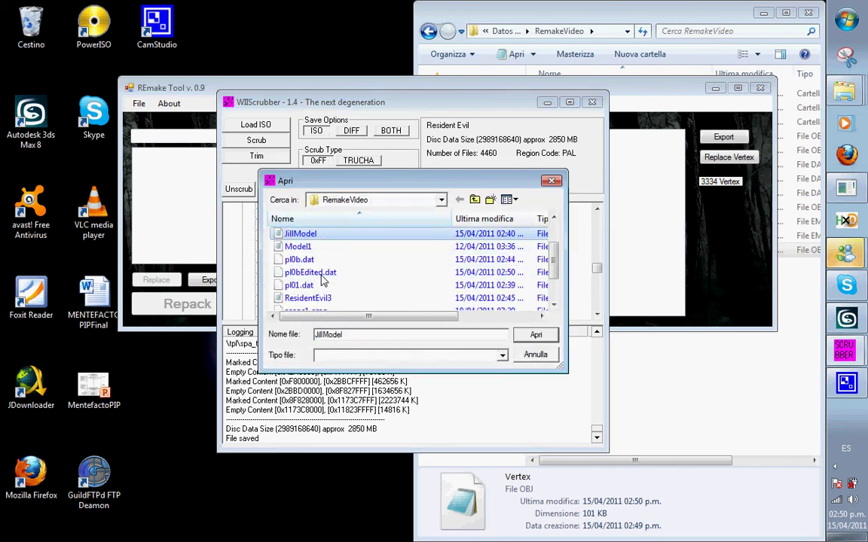
{"action": "double_click", "coordinate": [333, 276]}
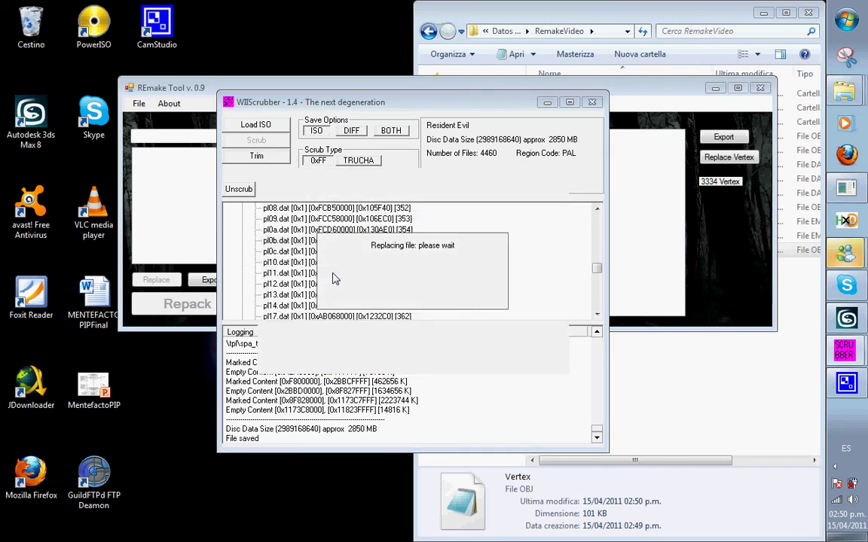